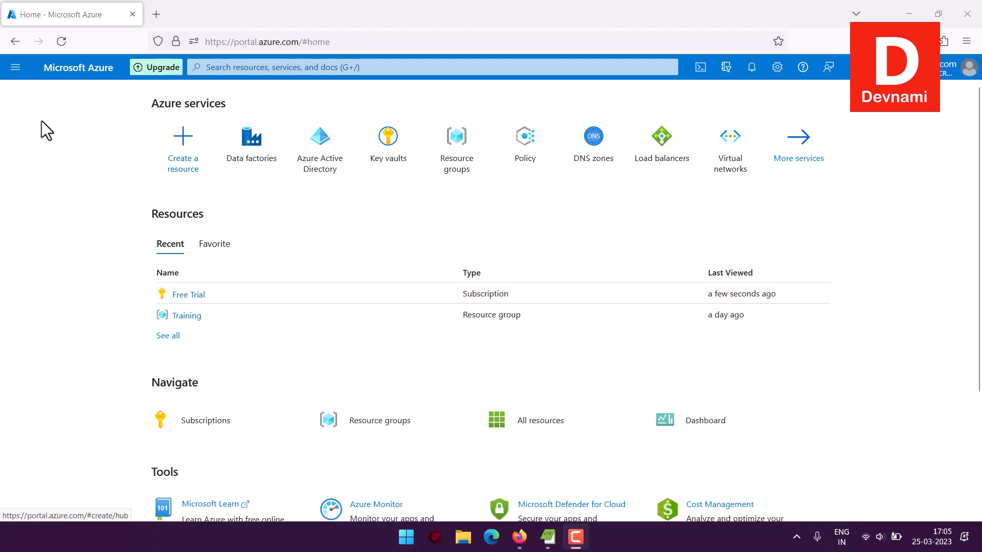
- Open the full catalogue of Azure services and look through its categories
click(14, 71)
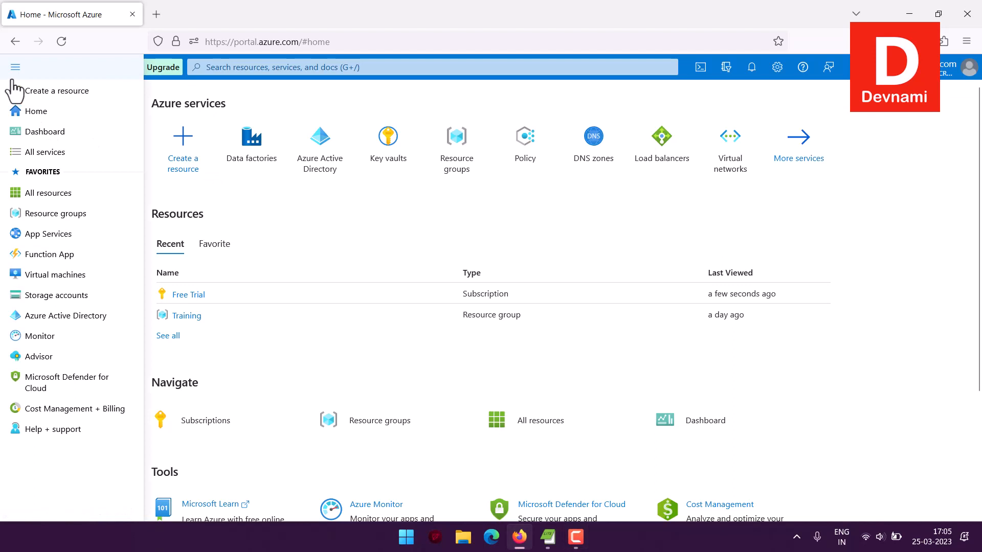
click(45, 152)
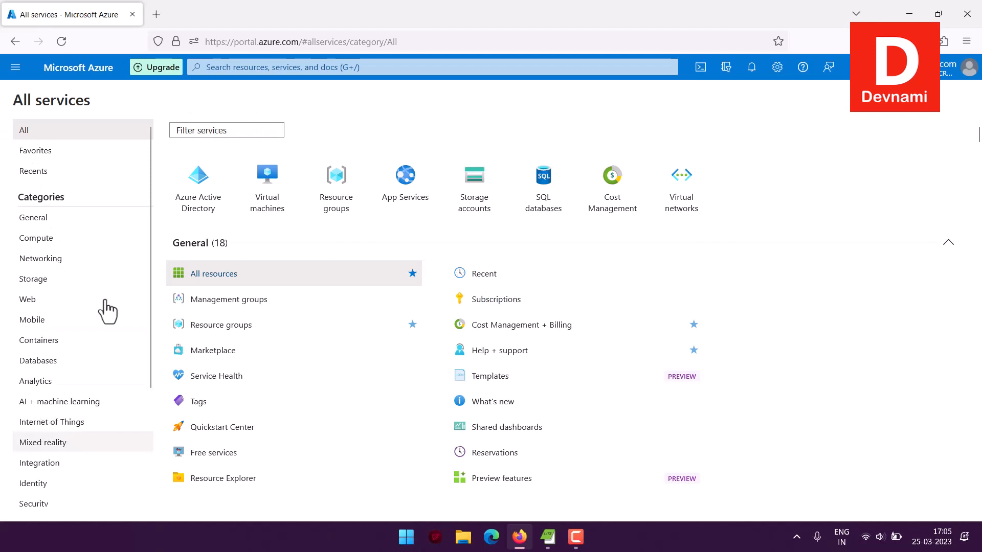
scroll(103, 258, down, 3)
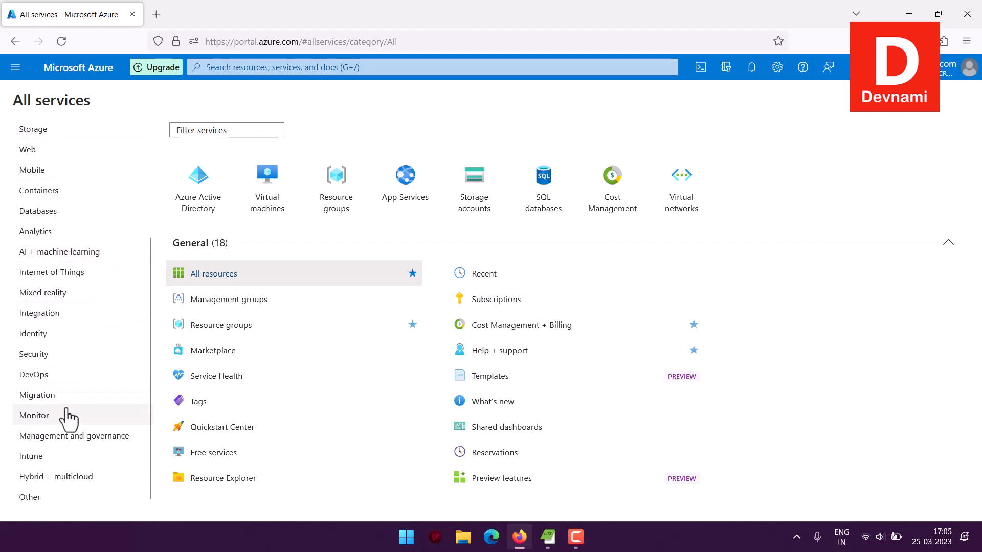
scroll(84, 440, up, 3)
- Filter the services by "media" and start creating a Media Services account
click(201, 130)
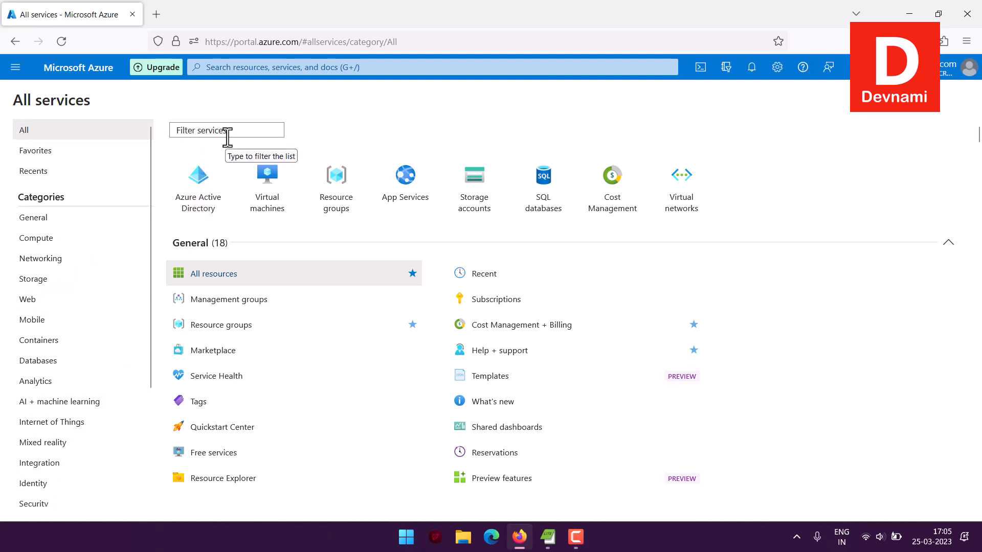
text(media)
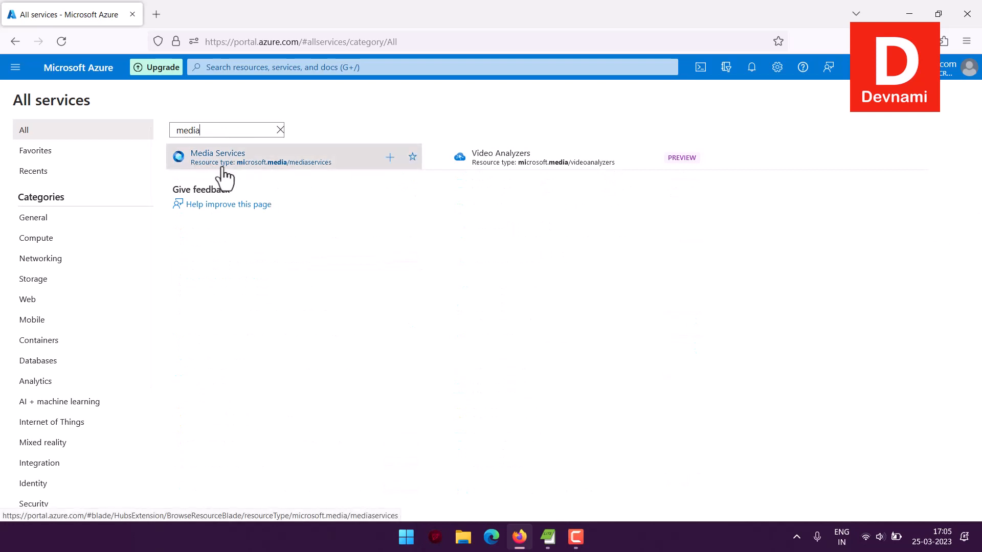
mouse_move(322, 168)
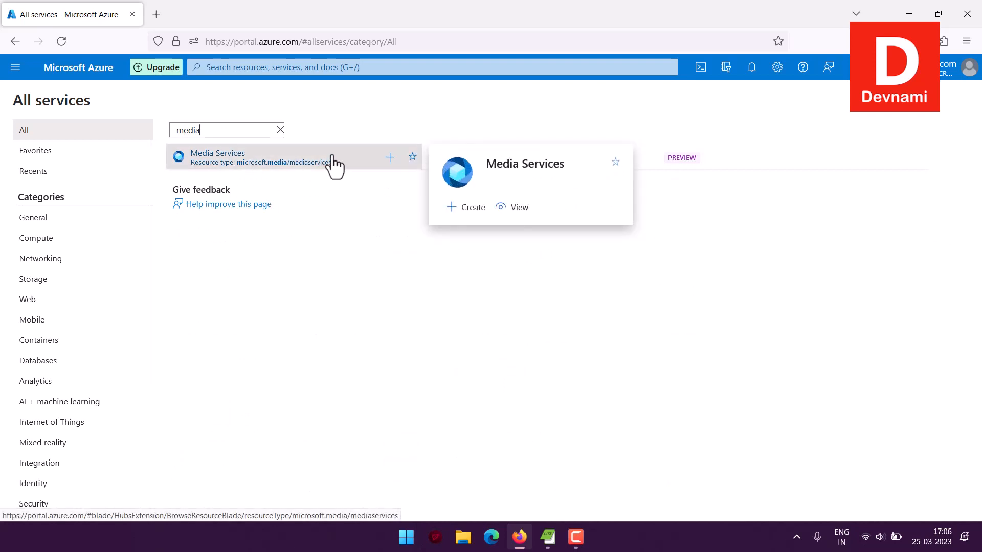
click(192, 155)
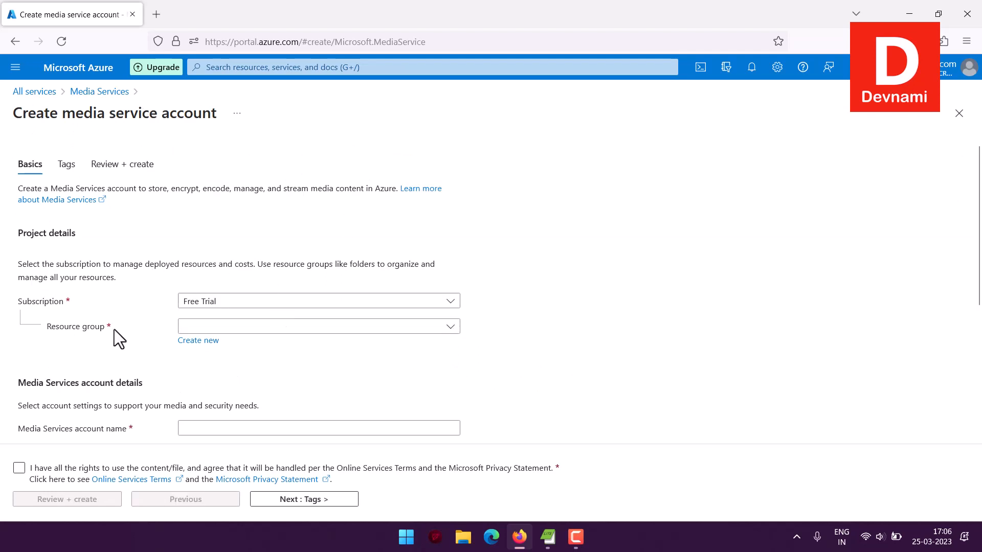
- Choose the Free Trial subscription and the Training resource group for the media service account
scroll(43, 262, down, 2)
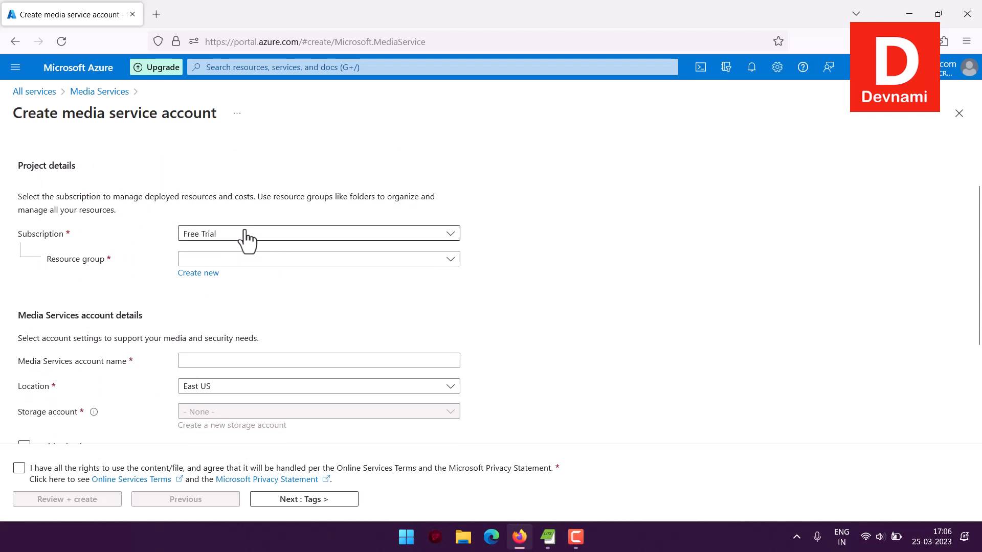
click(201, 236)
click(210, 278)
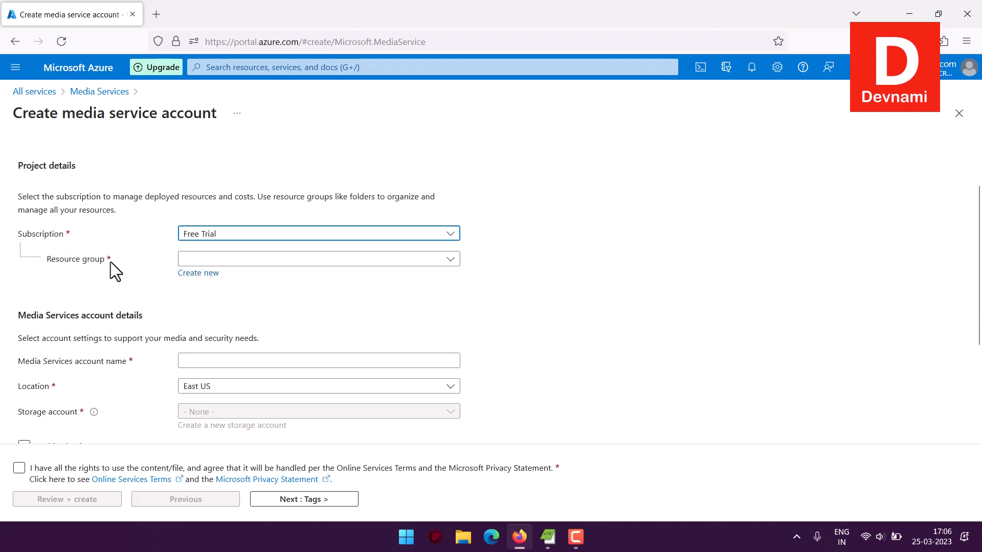
click(234, 260)
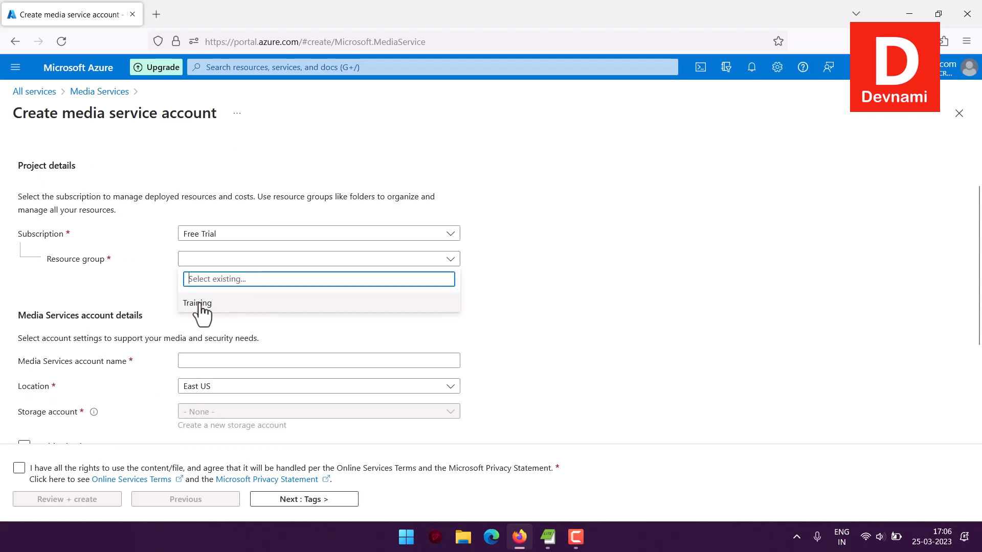
click(172, 303)
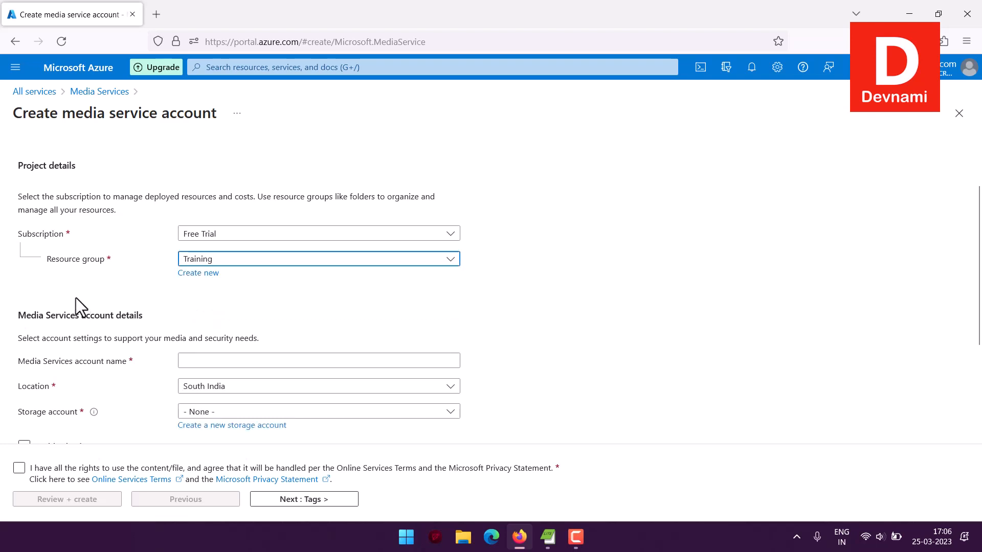
- Name the Media Services account mymedia
scroll(554, 325, down, 3)
scroll(574, 327, up, 3)
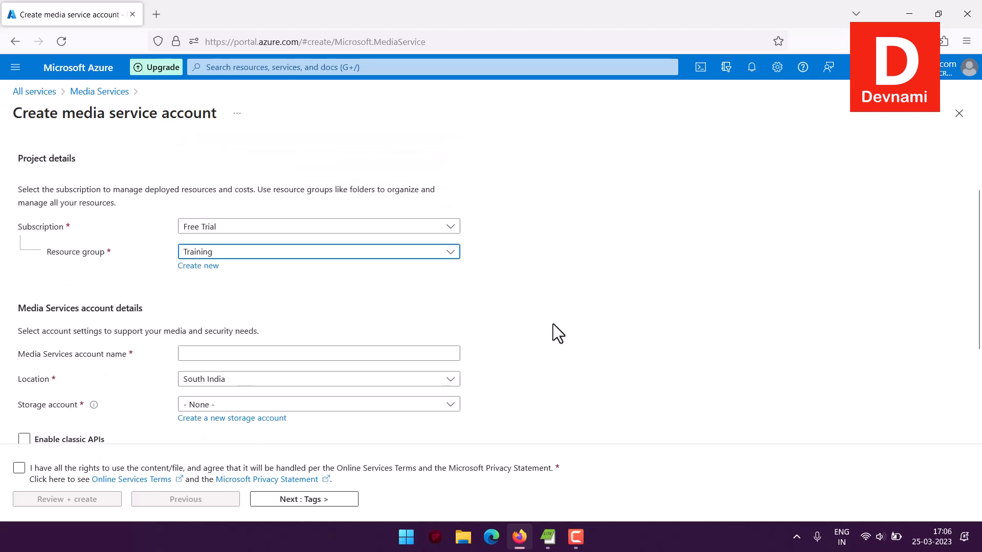
scroll(482, 332, down, 3)
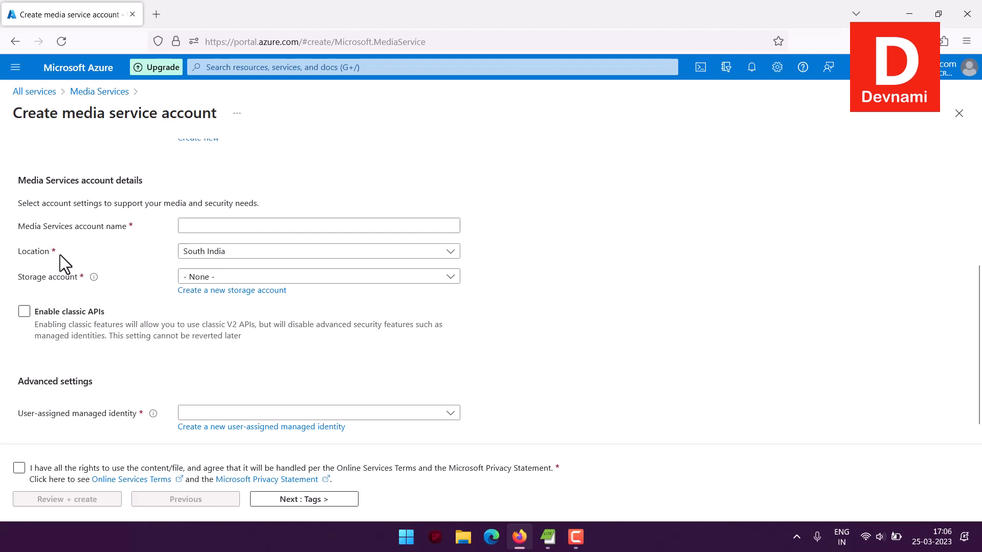
scroll(154, 204, up, 1)
scroll(168, 215, up, 3)
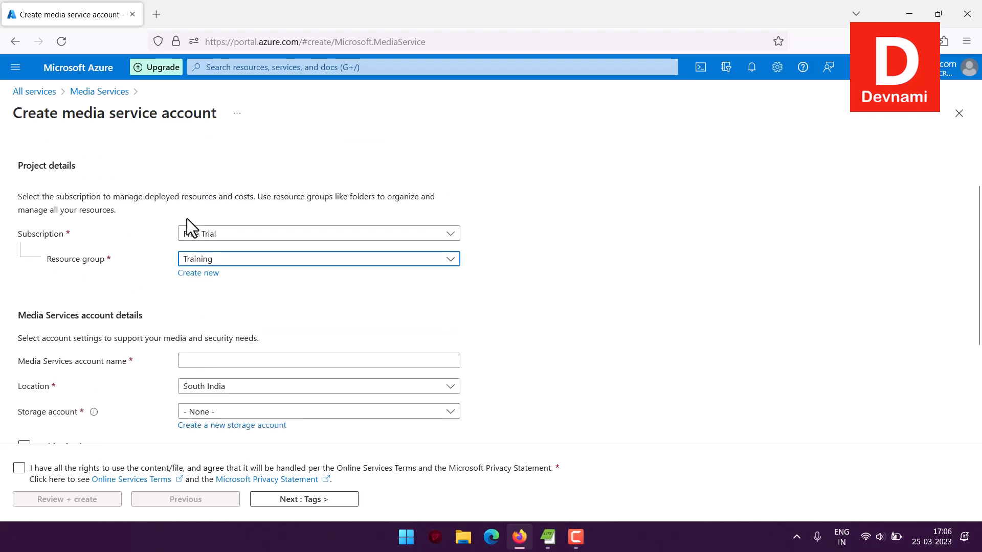
scroll(508, 260, down, 2)
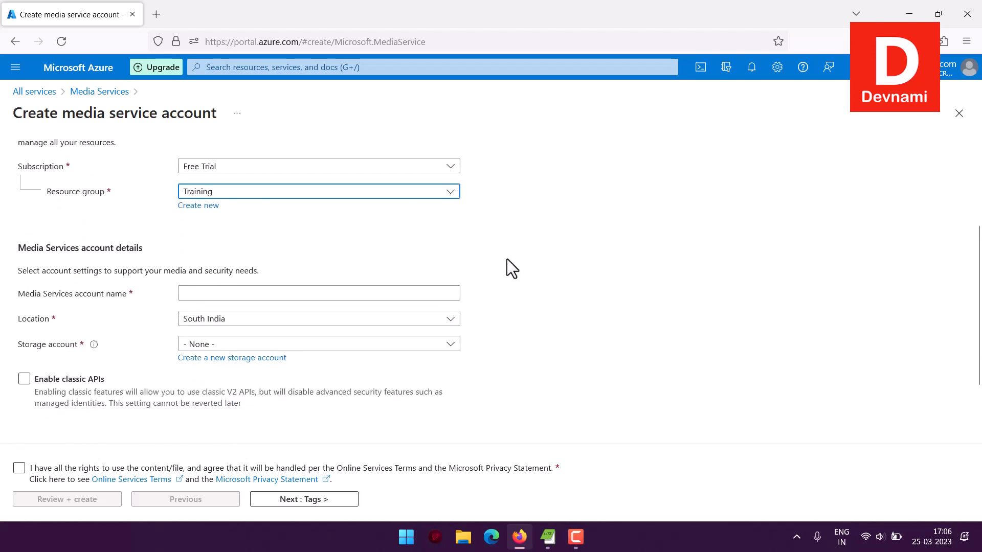
click(196, 294)
text(my)
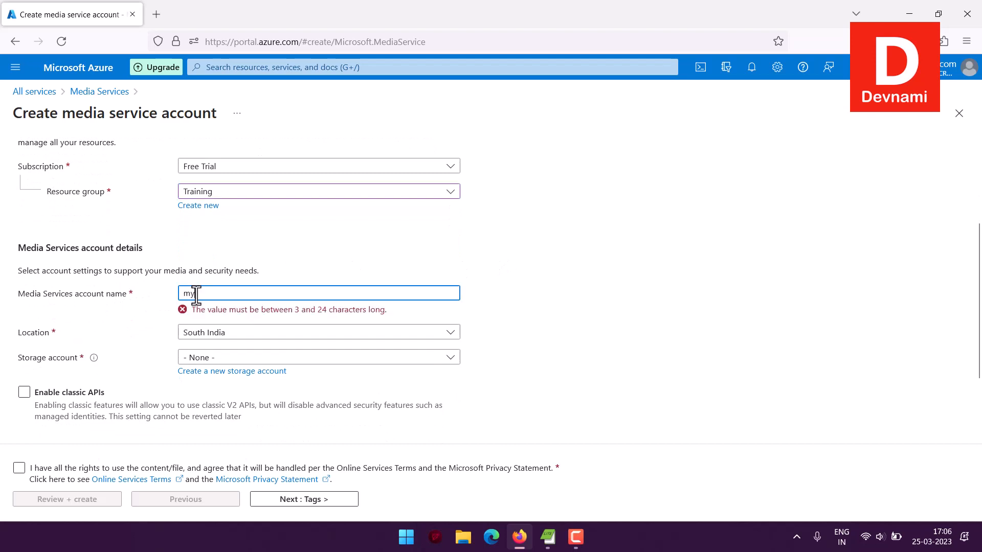
text(media)
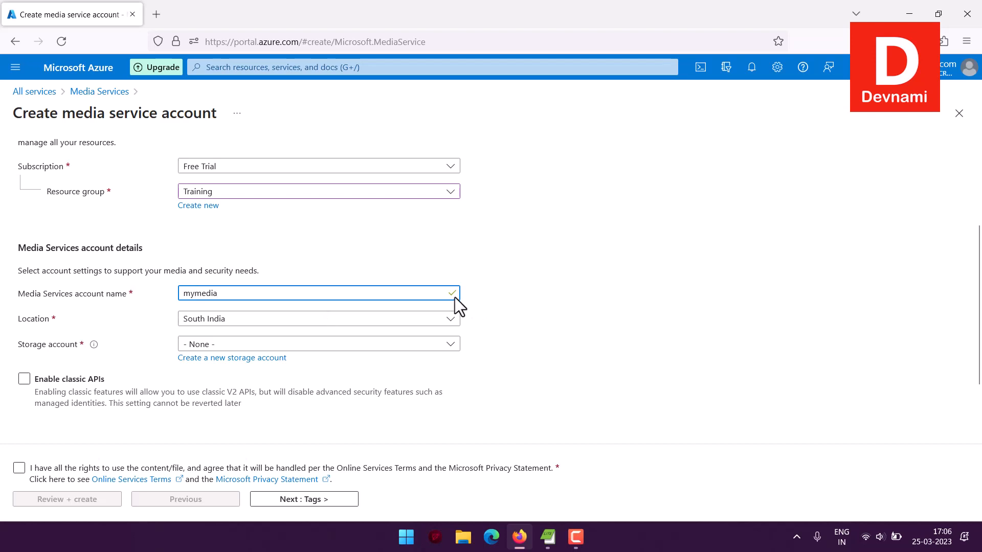
- Open the form for creating a new storage account for the media service
click(207, 346)
click(552, 353)
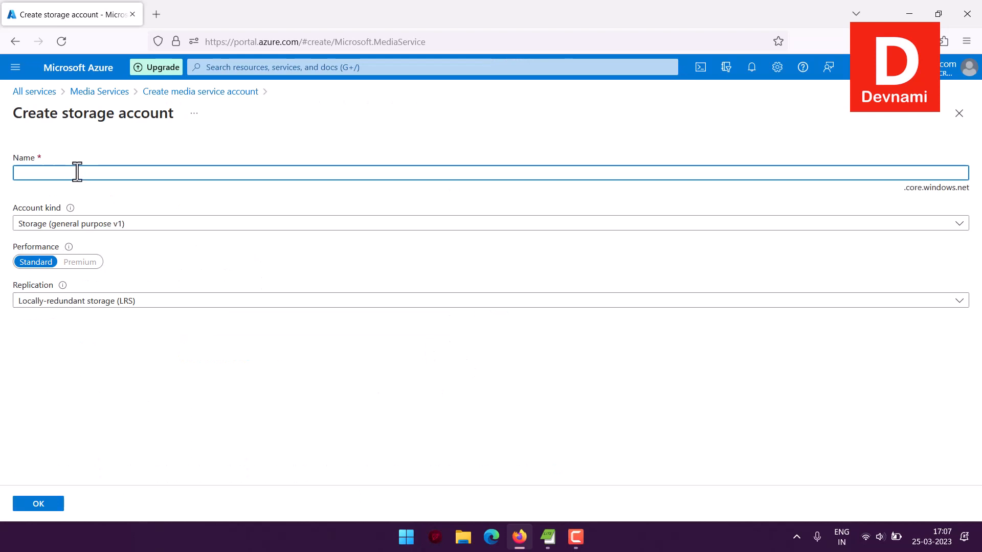
- Try the names mystorage, mydevstorage and devmystorage for the new storage account
text(mystorage)
drag(75, 173, 30, 173)
text(devstorage)
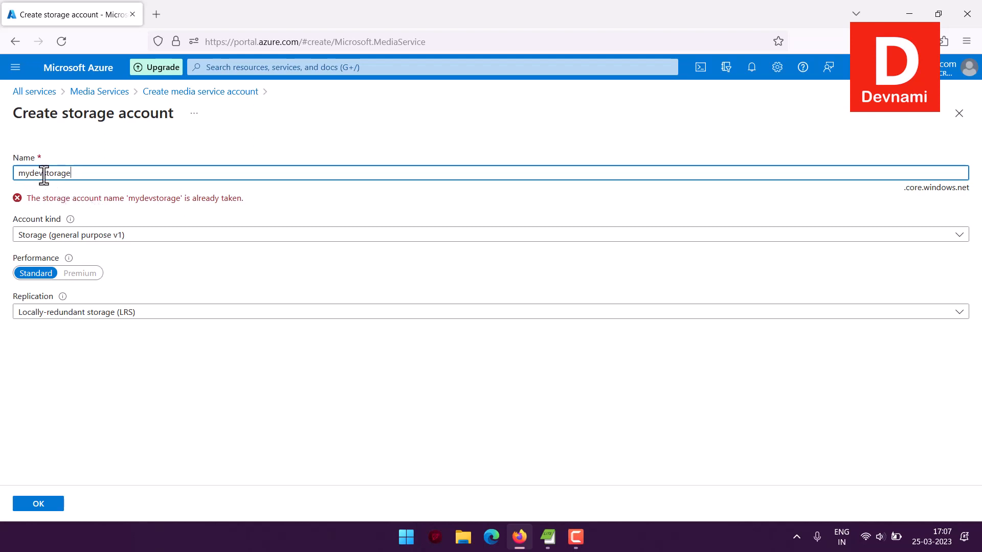
drag(43, 174, 3, 173)
text(devmy)
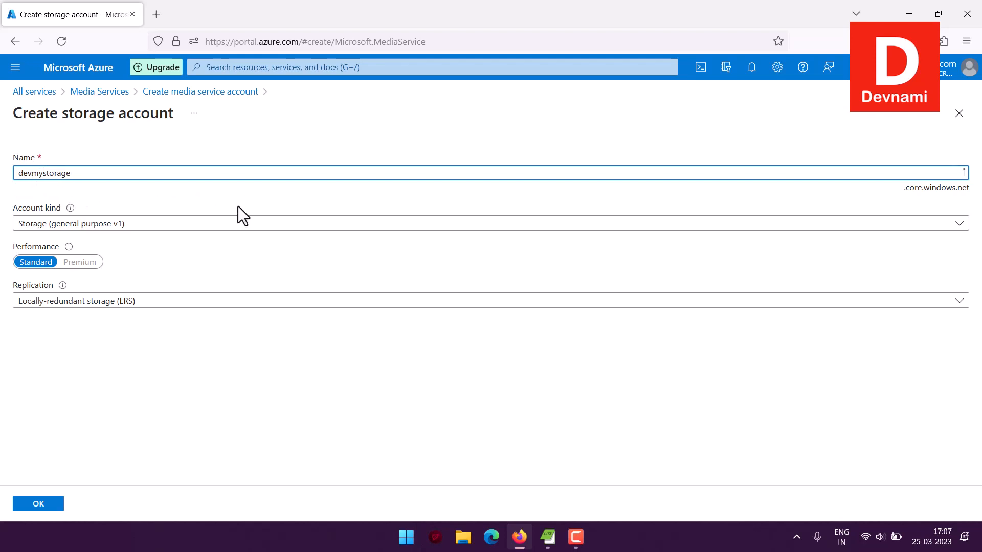
drag(99, 200, 275, 196)
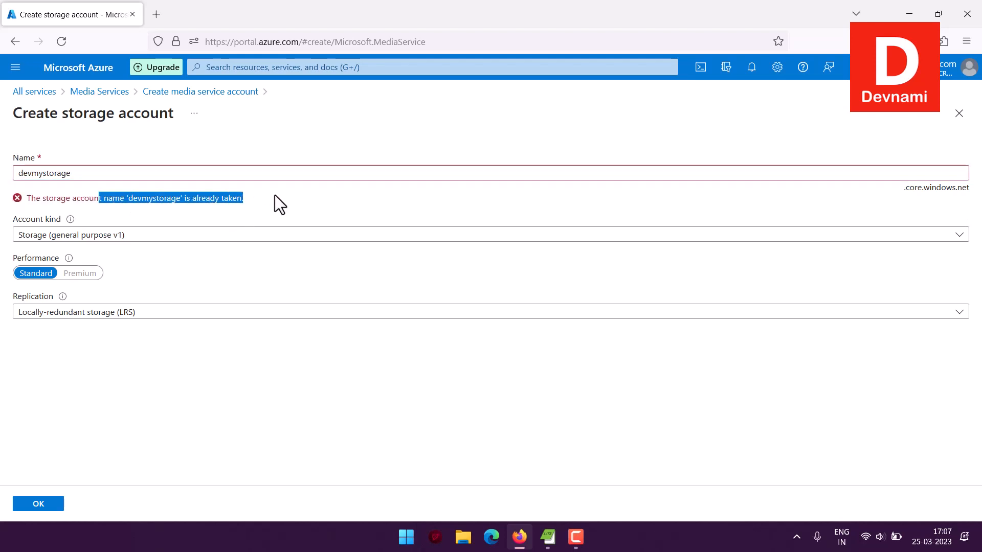
click(276, 201)
- Replace the storage account's name with devxyz
drag(85, 174, 13, 174)
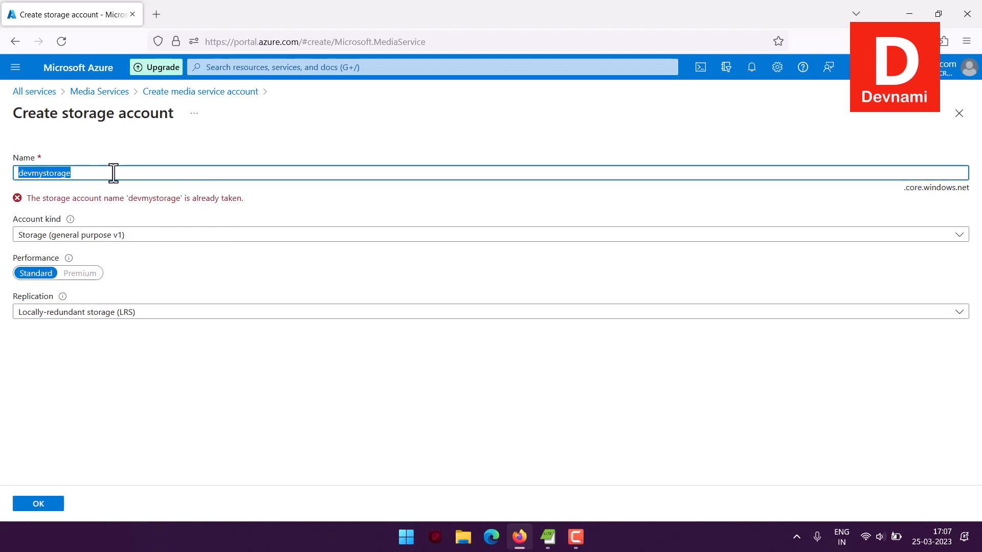
text(devstor)
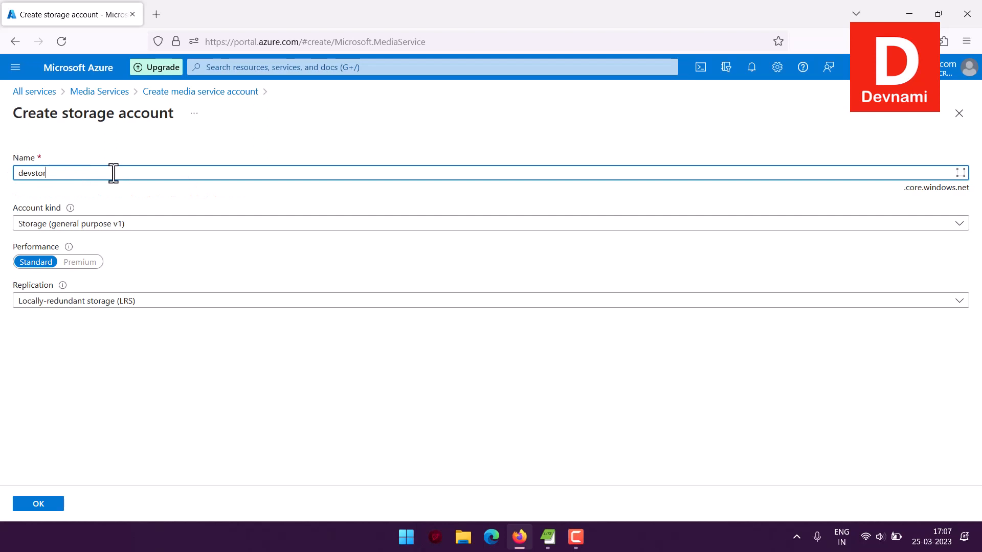
text(agemy)
- Choose Storage (general purpose v1) and Locally-redundant storage (LRS) for the storage account, and confirm its creation
click(58, 225)
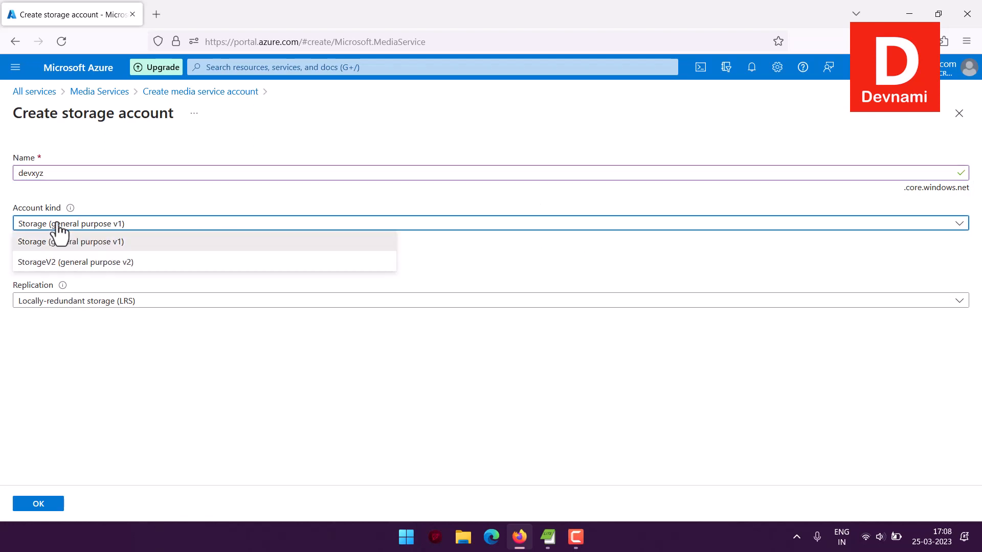
click(130, 243)
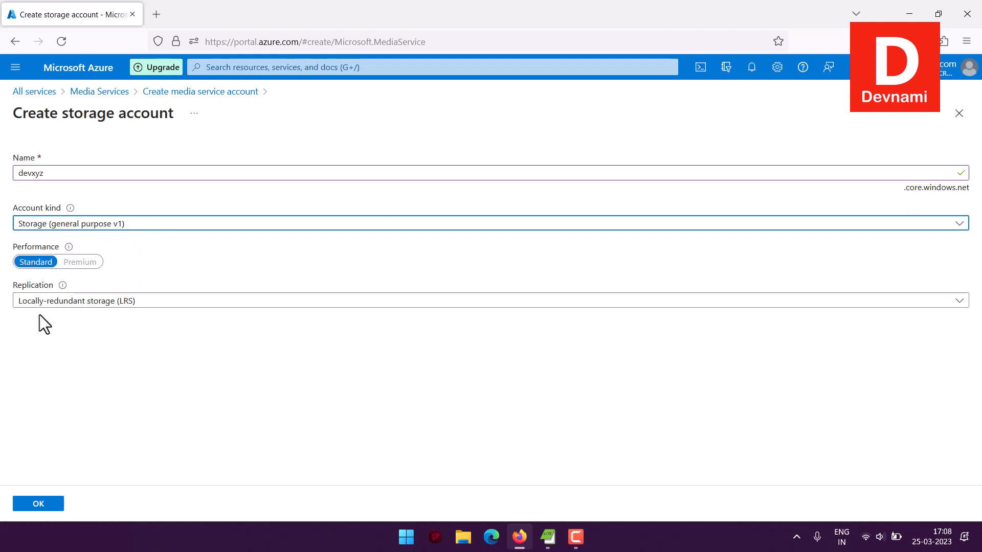
click(108, 304)
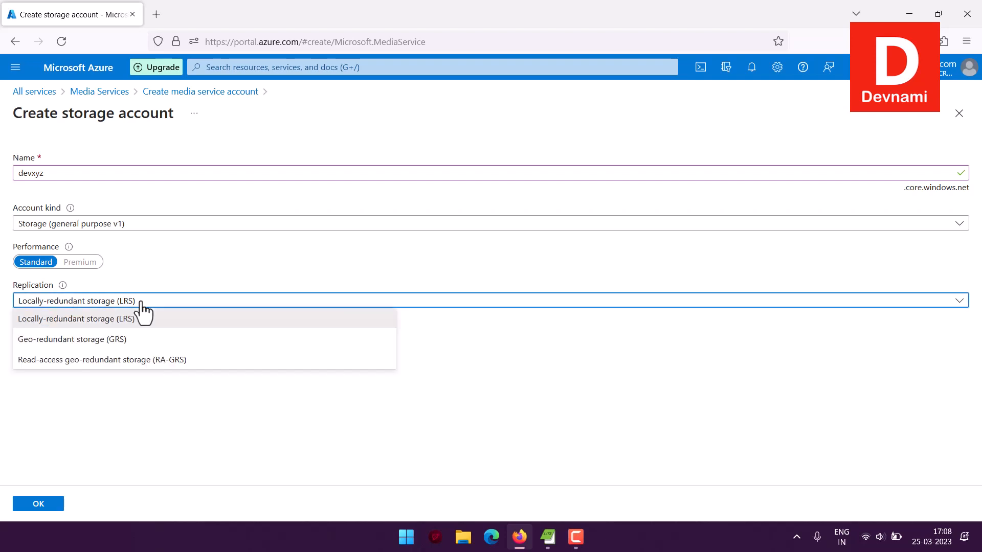
click(101, 318)
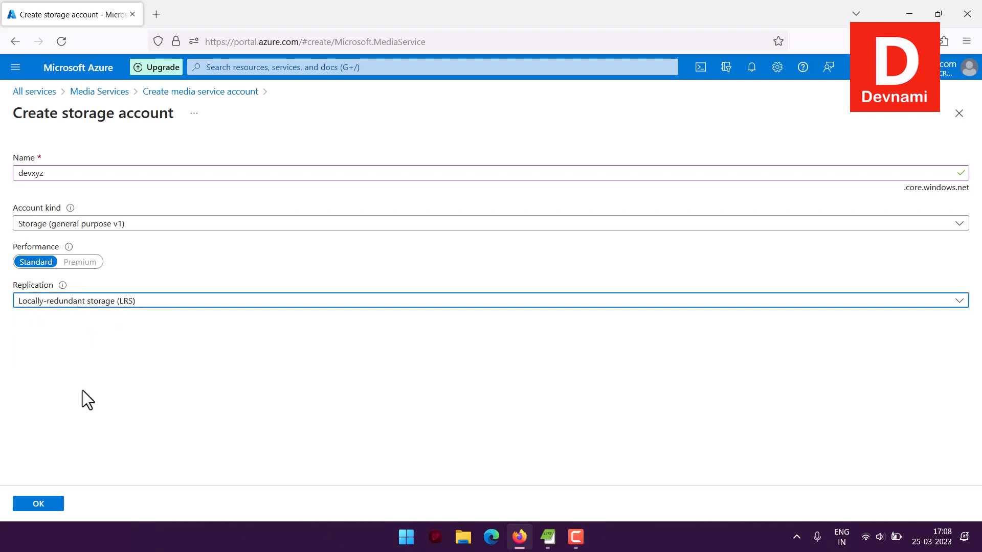
click(41, 506)
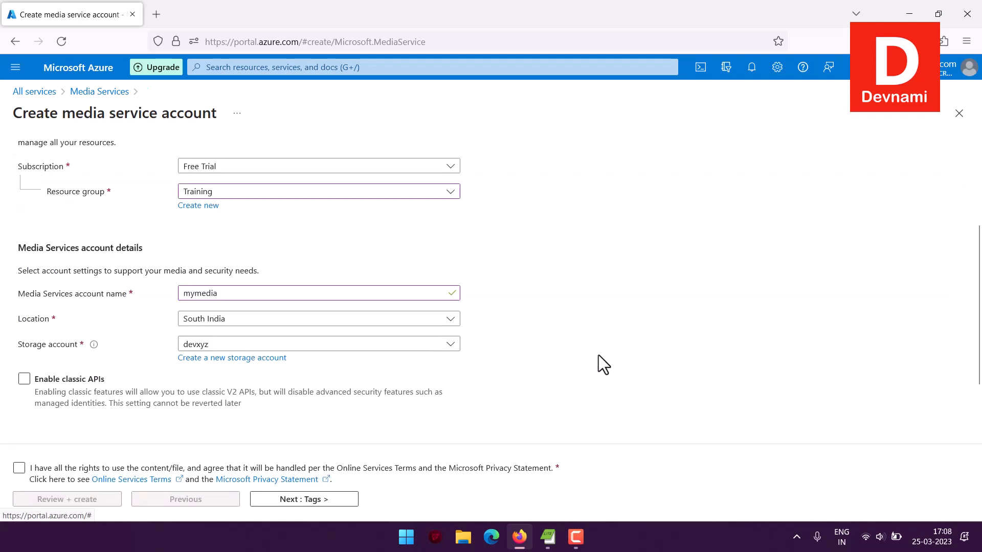
- Create a new user-assigned managed identity named mydevnami for the media service account
drag(72, 379, 259, 400)
click(151, 396)
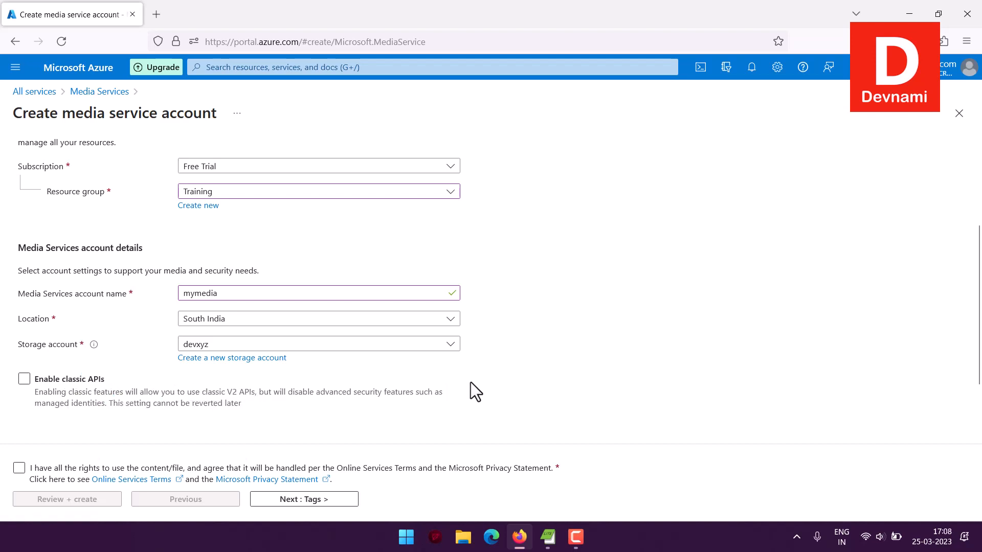
scroll(474, 391, down, 3)
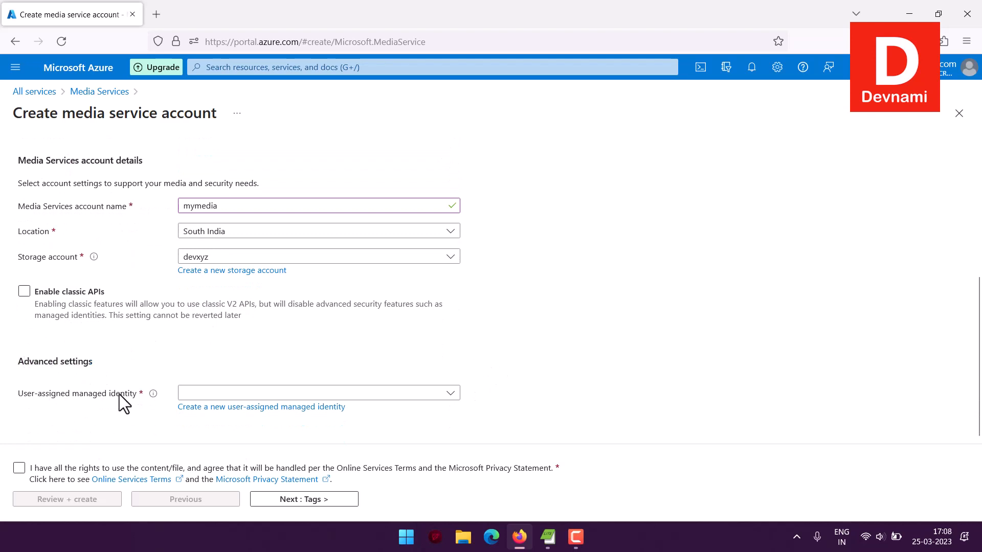
click(213, 395)
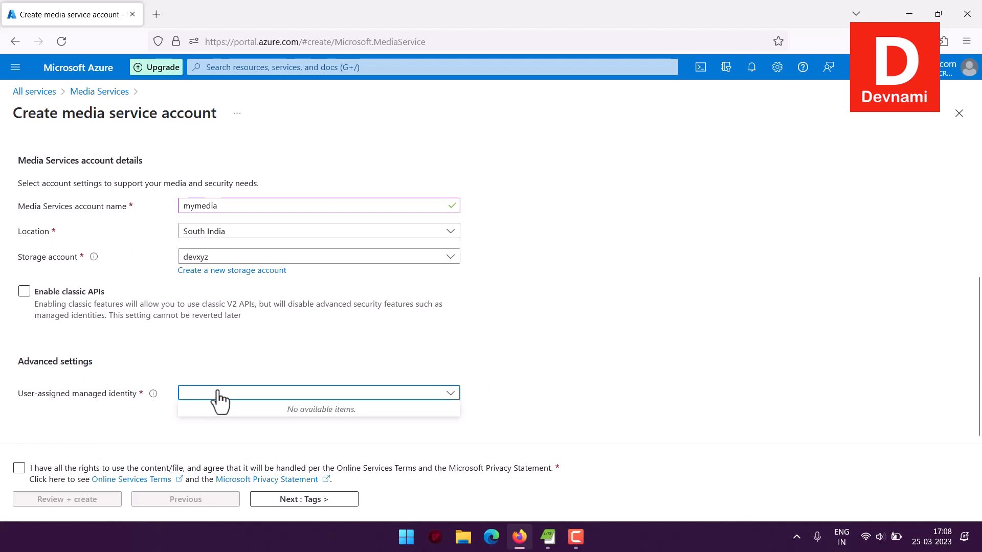
click(282, 364)
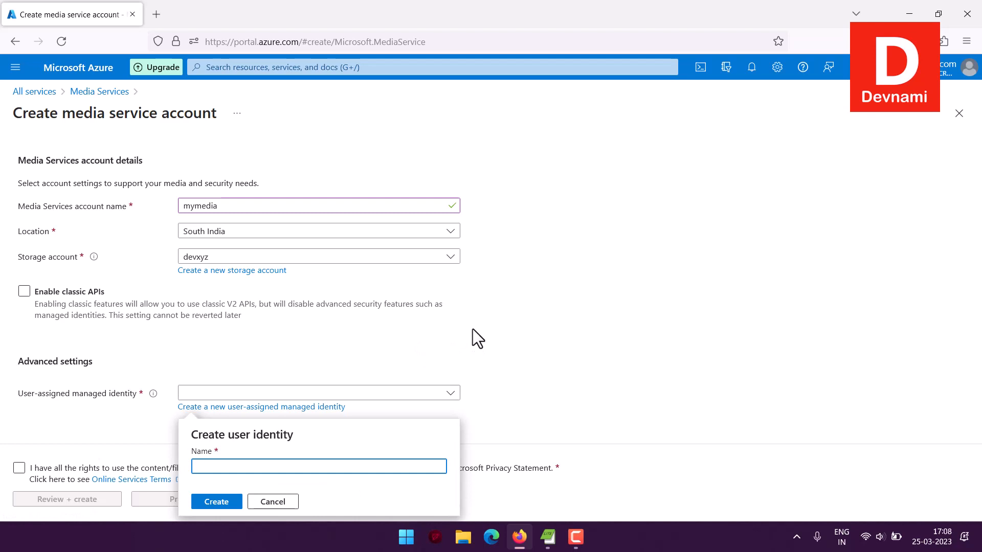
text(mydevnami)
click(216, 502)
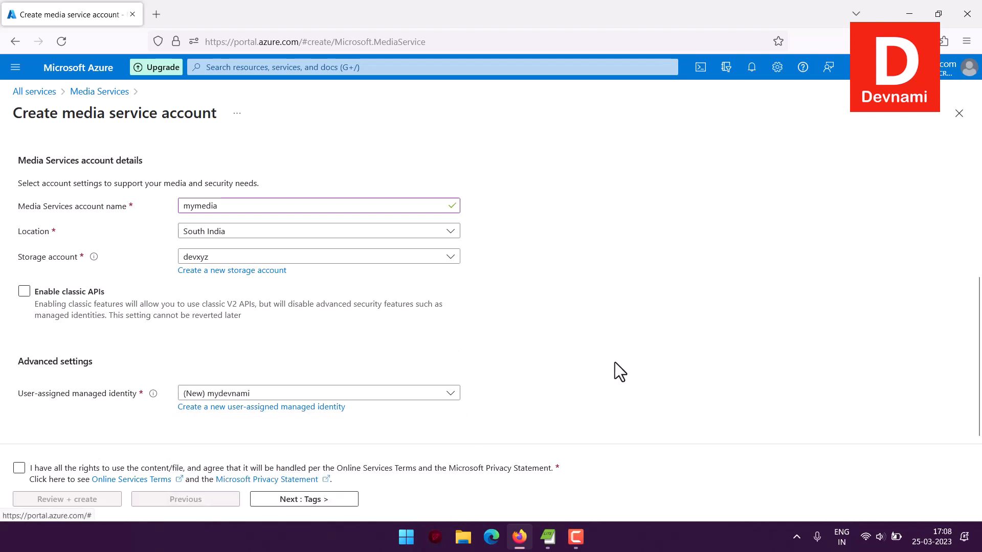
- Continue to the tag settings of the media service account, leaving the tag name and value empty
click(336, 500)
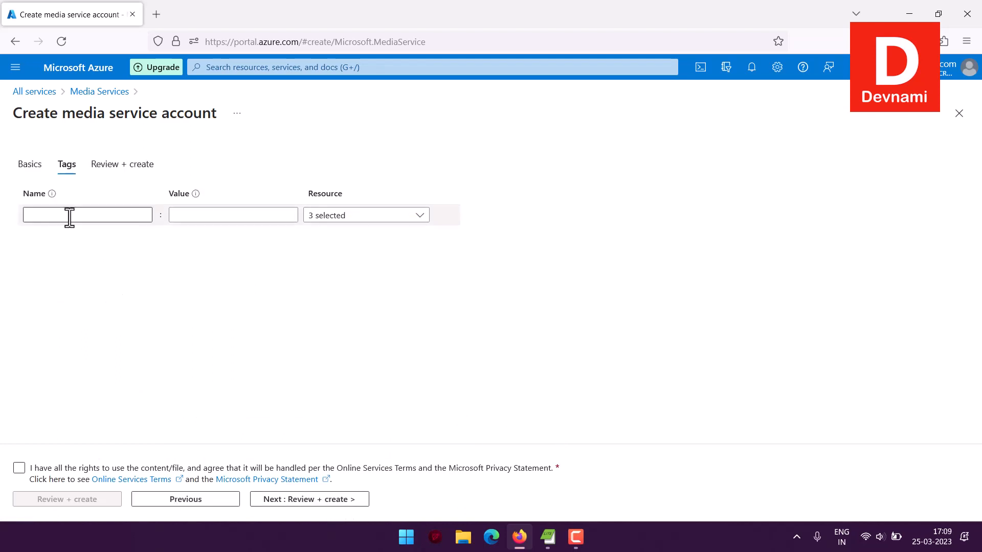
click(106, 215)
click(199, 215)
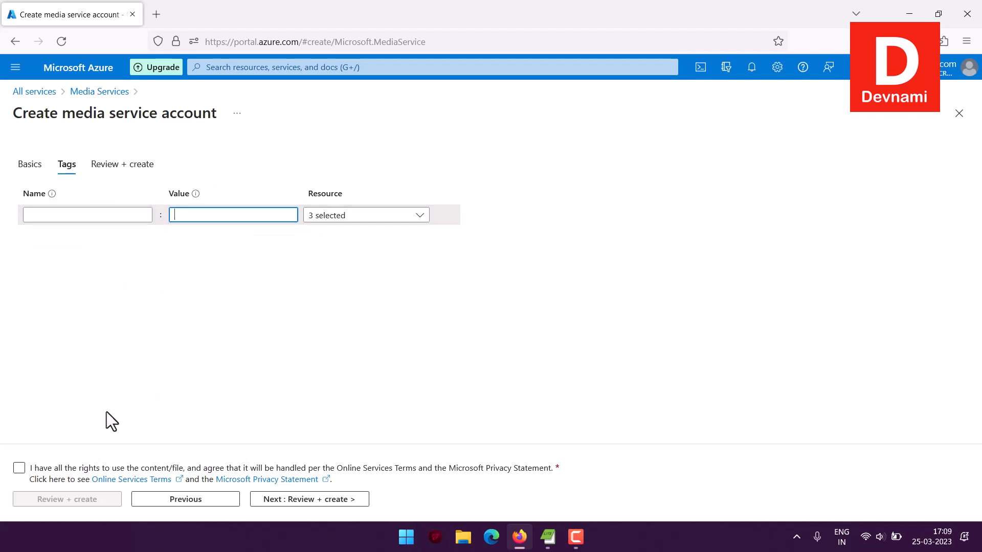
- Accept the content rights and Online Services Terms for the media service account and continue to its review page
click(19, 469)
click(19, 468)
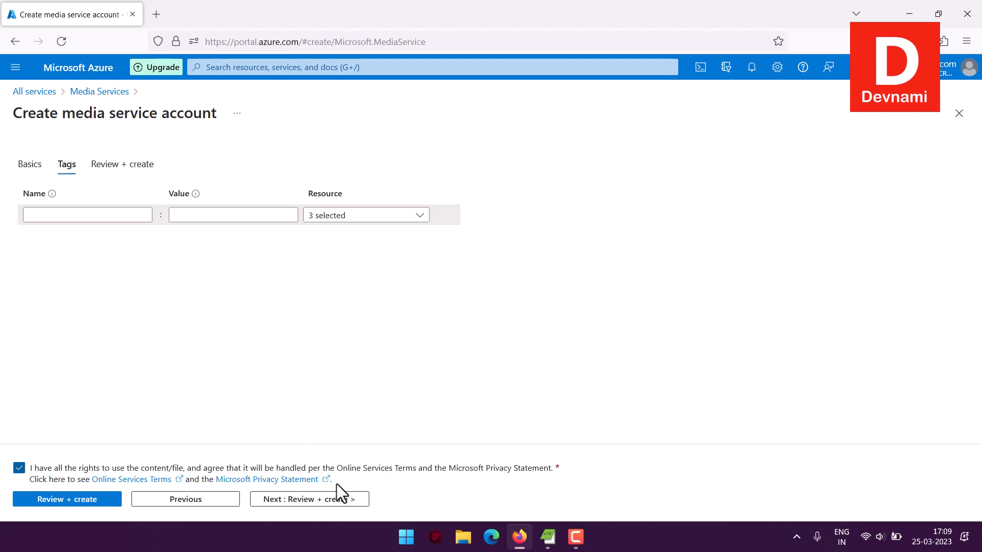
click(332, 499)
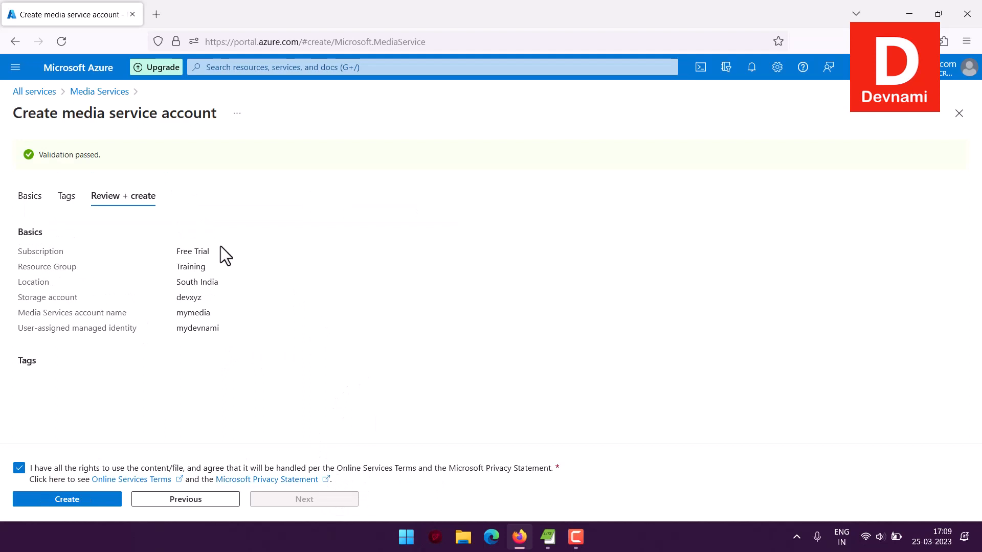
- Check the validation result and the Basics summary: subscription, resource group, location, storage account, account name and user-assigned managed identity
drag(40, 158, 115, 158)
click(115, 158)
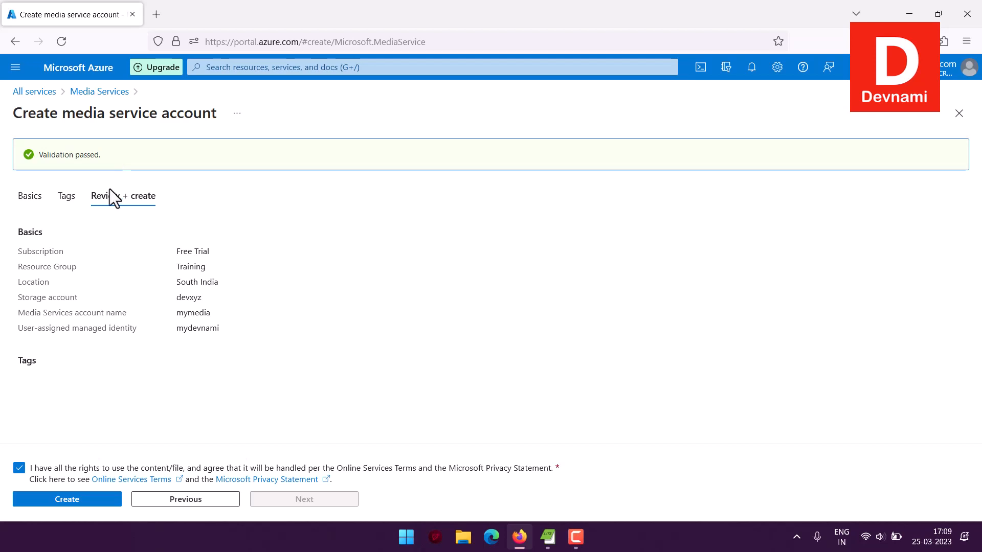
drag(22, 258, 225, 335)
click(229, 332)
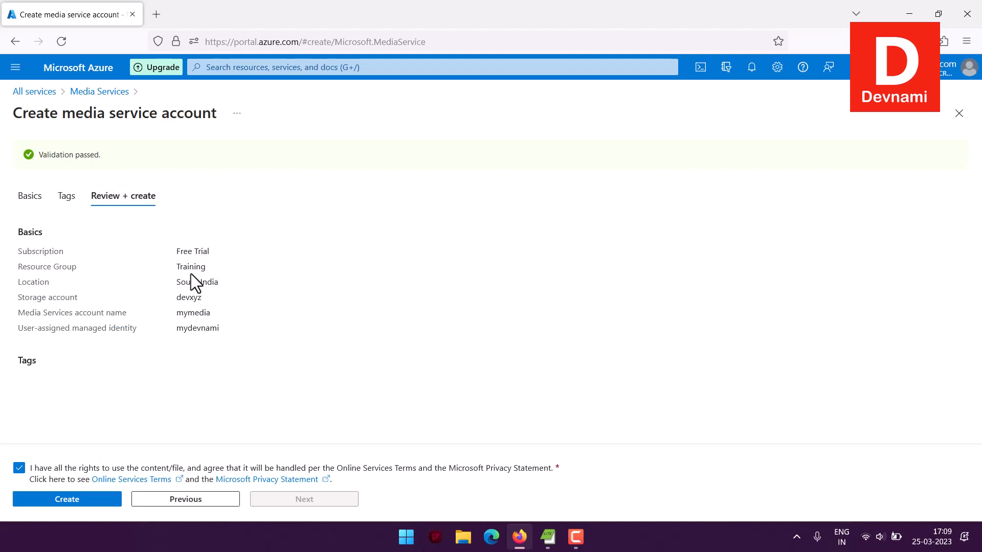
drag(180, 269, 213, 281)
click(197, 293)
double_click(206, 317)
click(211, 315)
drag(221, 331, 12, 249)
click(250, 242)
drag(32, 328, 143, 329)
click(143, 330)
drag(74, 328, 253, 329)
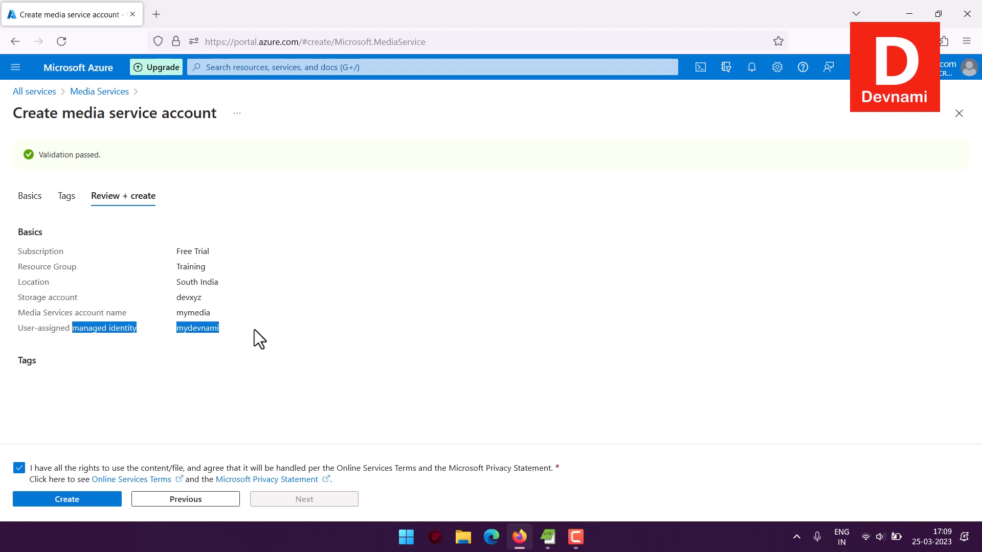
click(252, 330)
drag(64, 313, 222, 331)
click(222, 330)
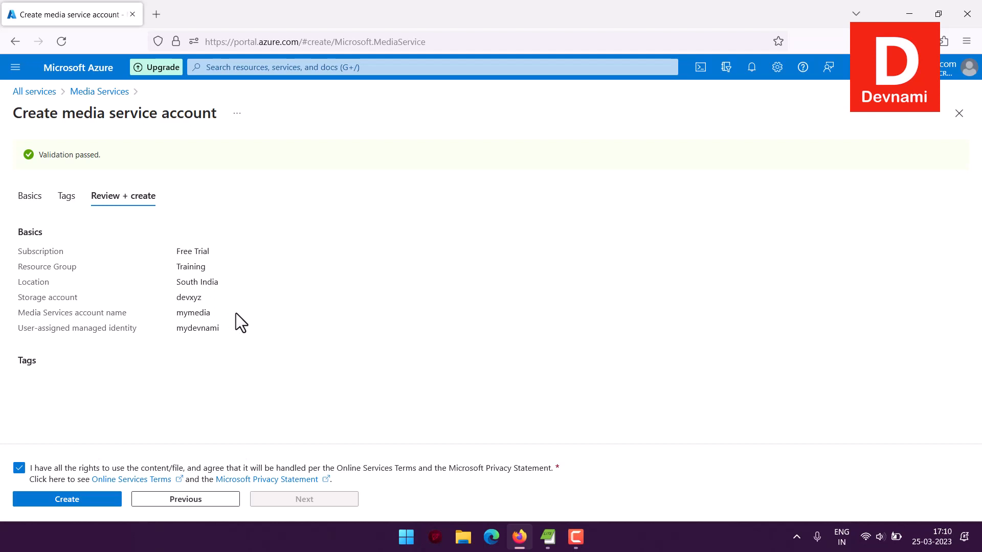
- Submit the reviewed media service account for creation
click(87, 500)
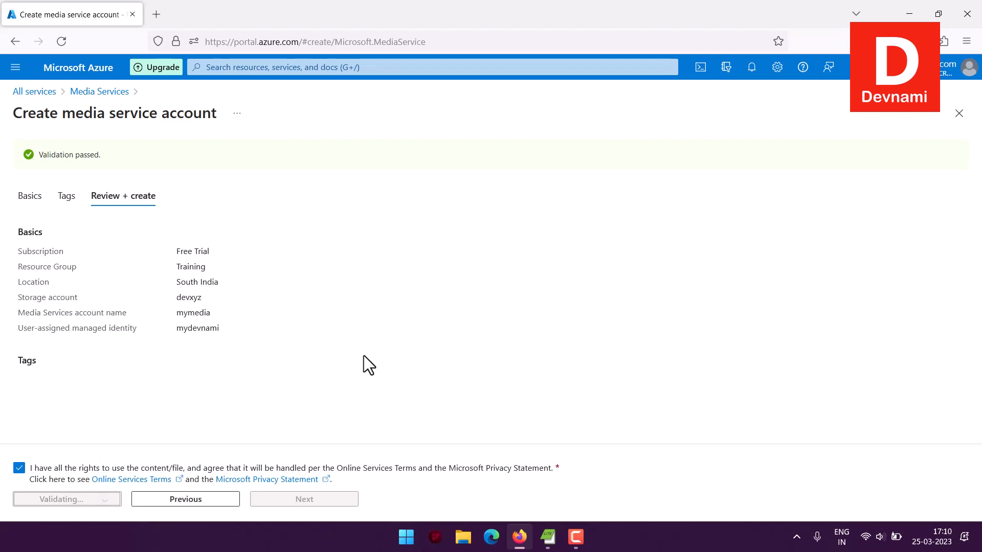
- Search the web for pexels in a new browser tab and open the Pexels website
click(156, 14)
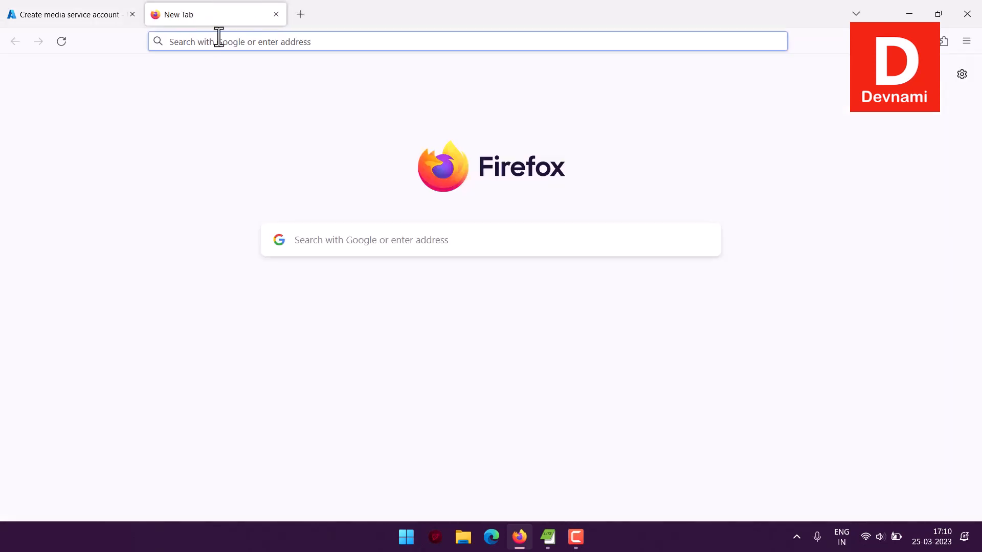
text(pexels)
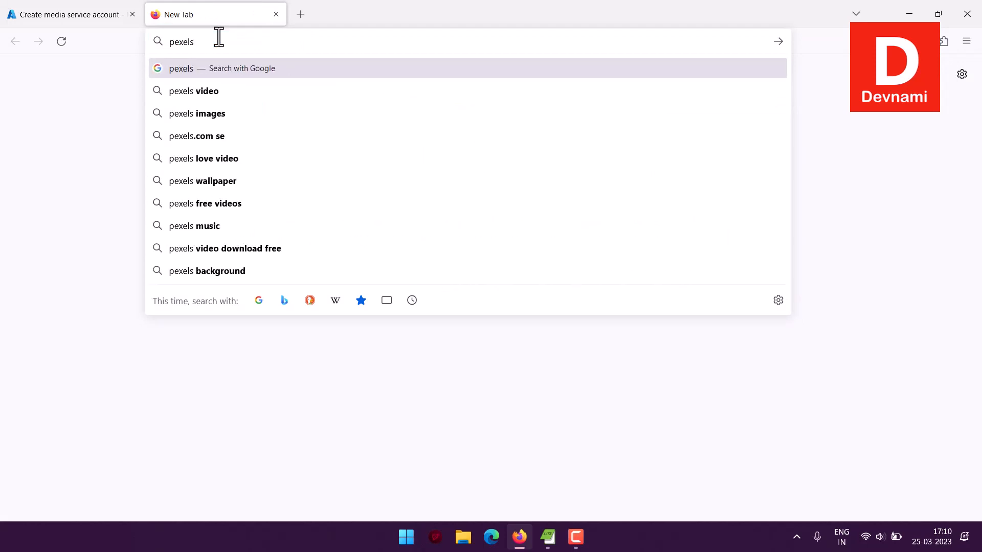
key(Return)
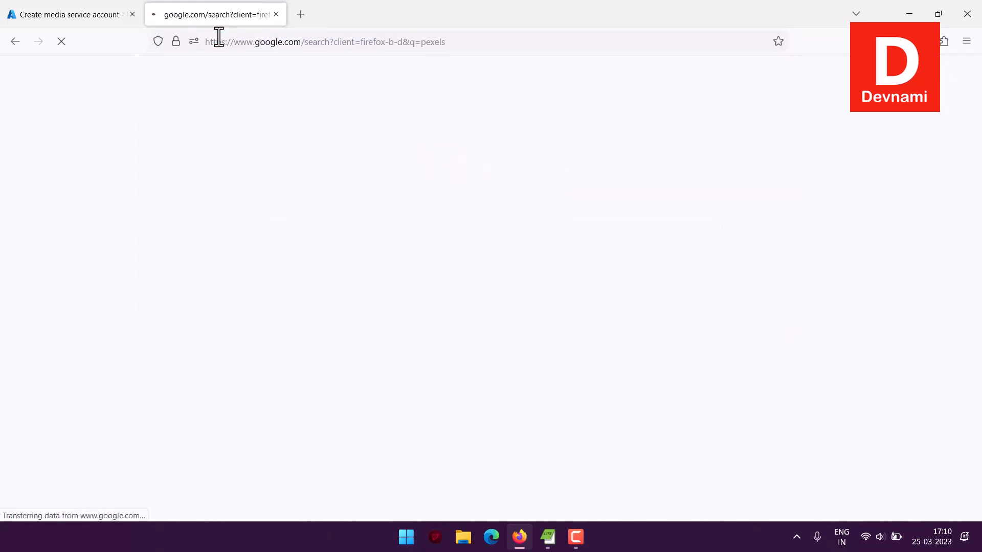
click(50, 236)
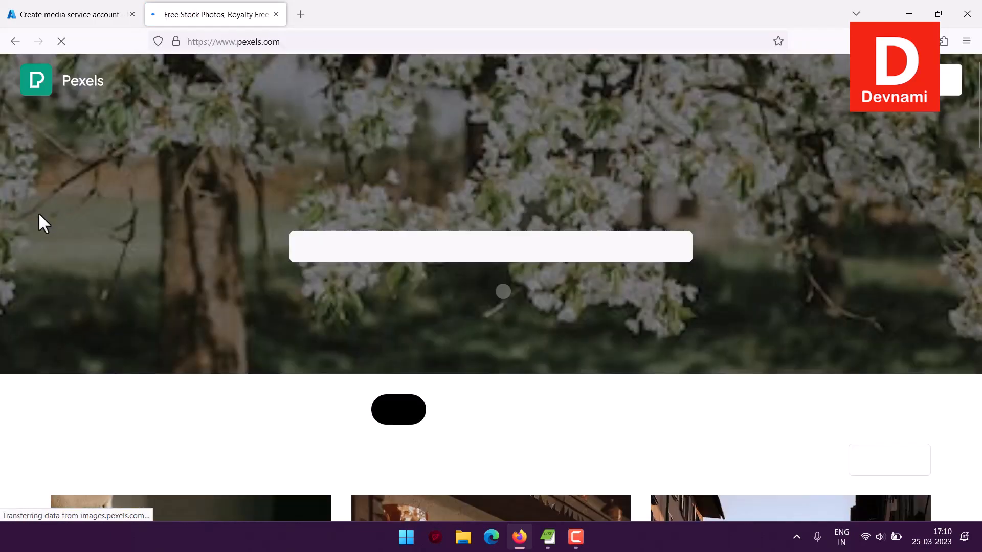
- Browse the free stock photos on Pexels, view the detail page of one photo and close it again
scroll(38, 215, down, 8)
scroll(18, 192, down, 15)
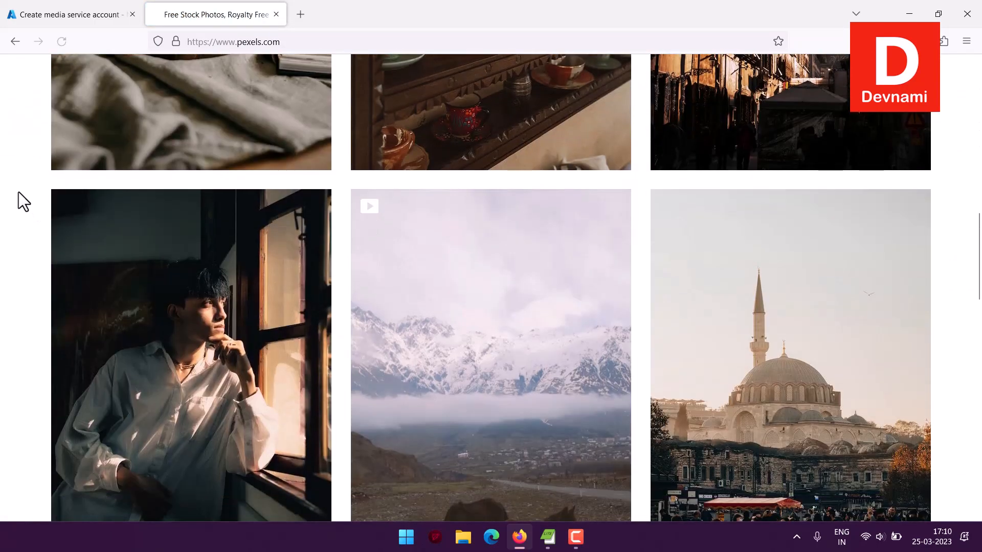
scroll(18, 192, down, 15)
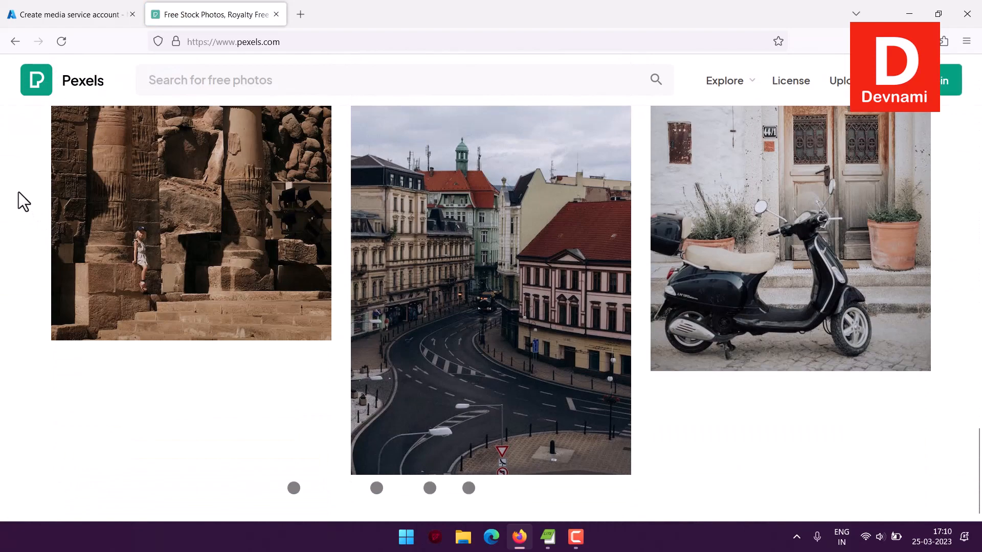
scroll(27, 180, down, 15)
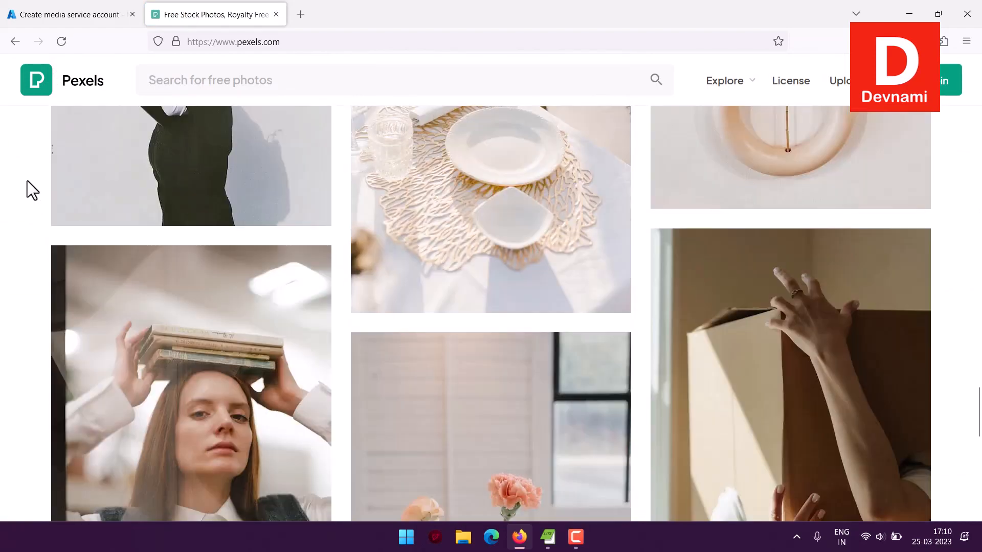
scroll(26, 180, down, 15)
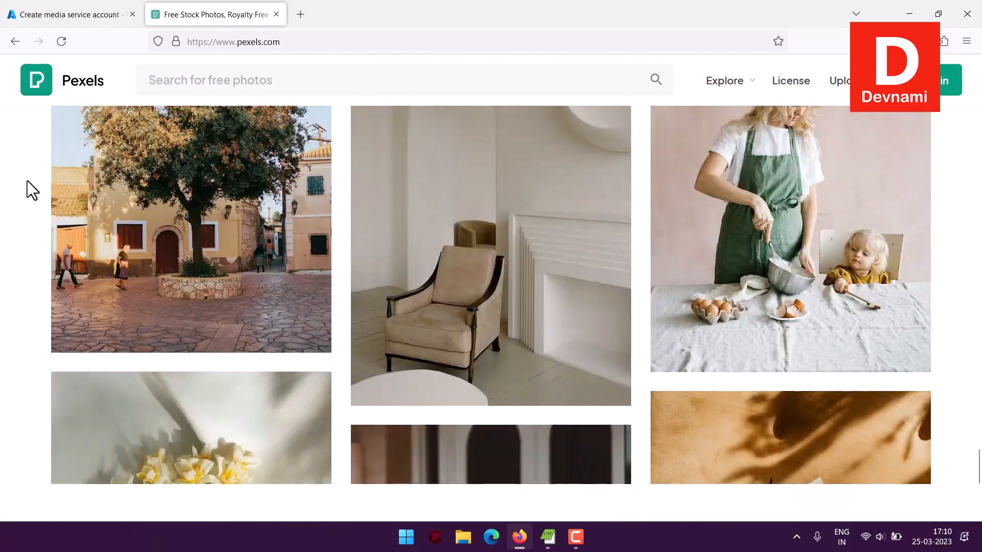
scroll(23, 186, down, 15)
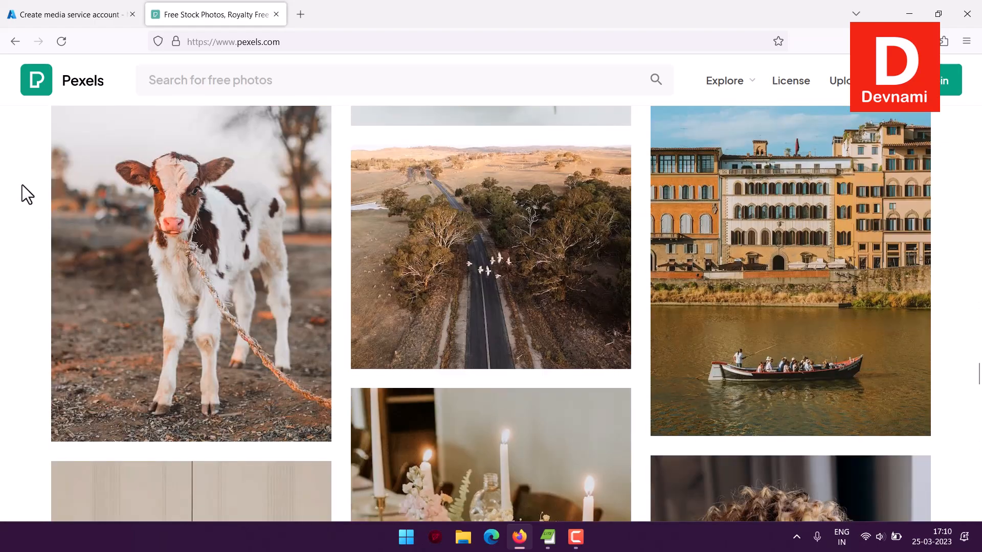
scroll(22, 185, down, 10)
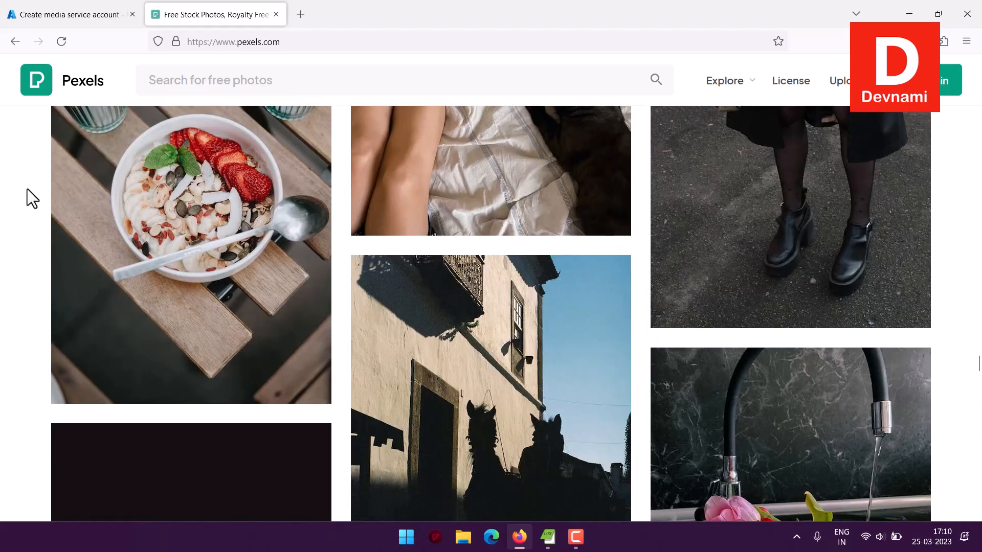
scroll(30, 194, down, 5)
scroll(57, 201, down, 5)
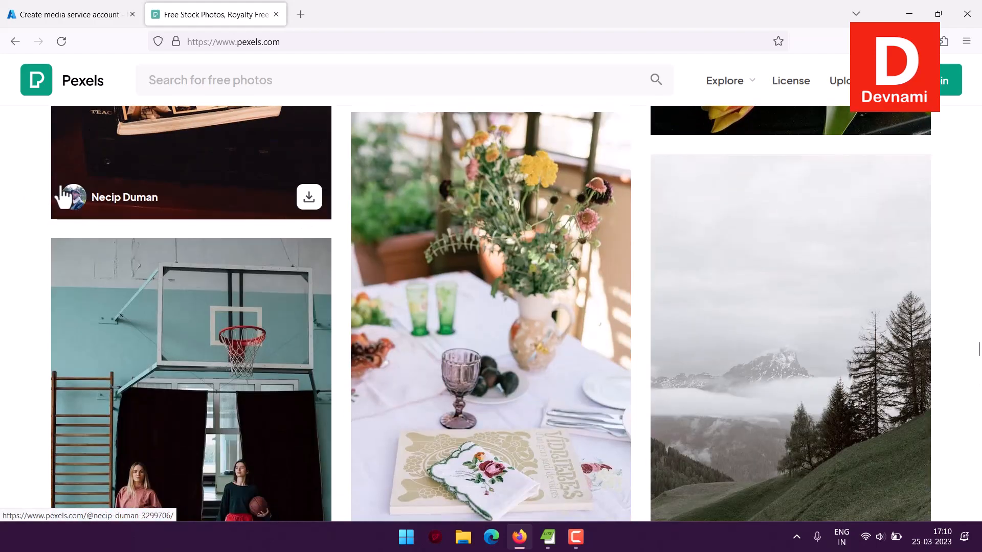
scroll(61, 197, down, 10)
scroll(56, 193, down, 10)
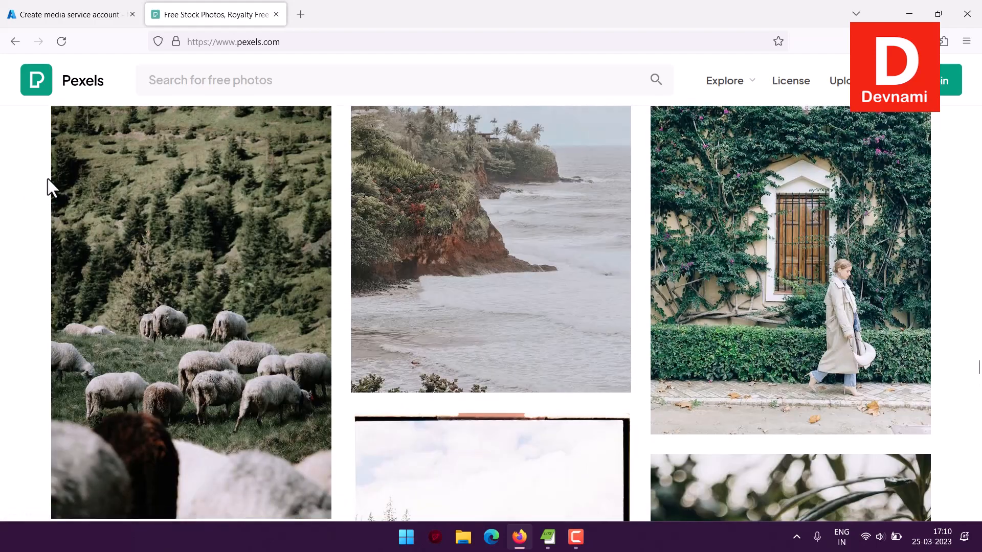
scroll(48, 177, down, 10)
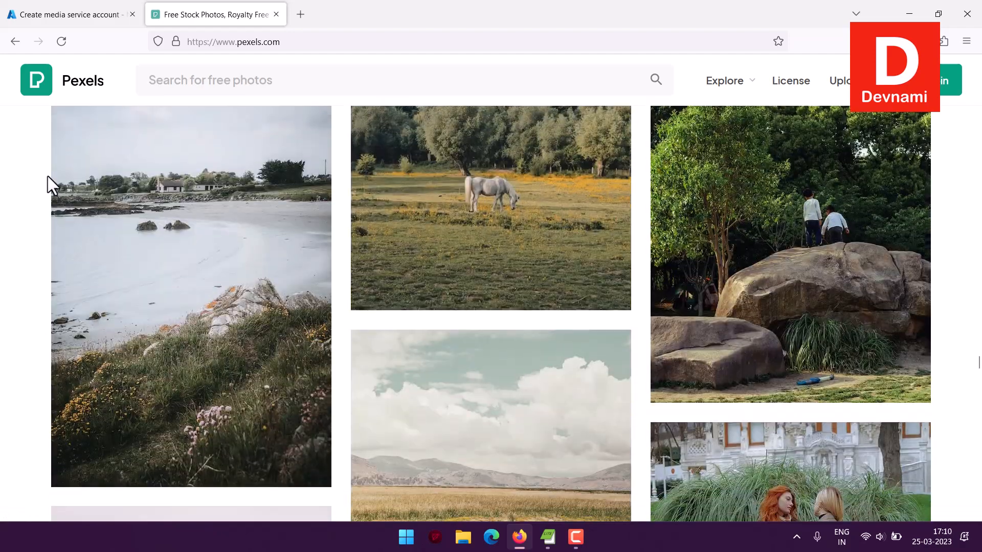
click(484, 184)
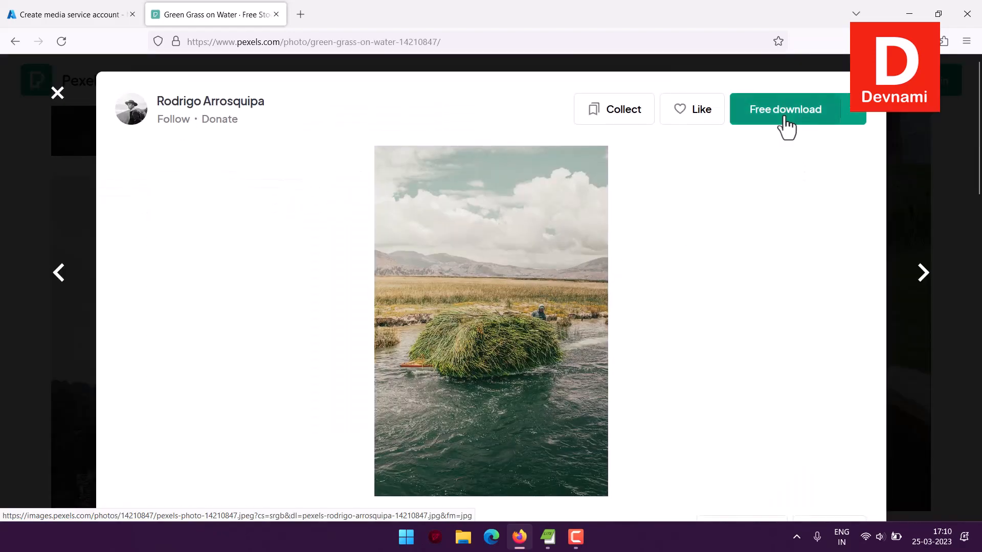
click(57, 93)
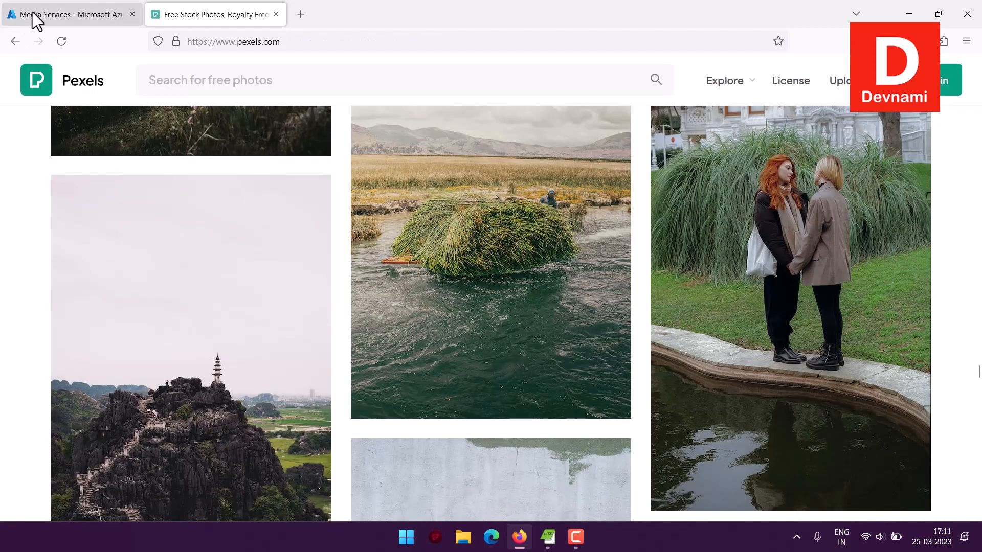
- Return to the media service deployment in the Azure portal and close the Pexels page
click(32, 14)
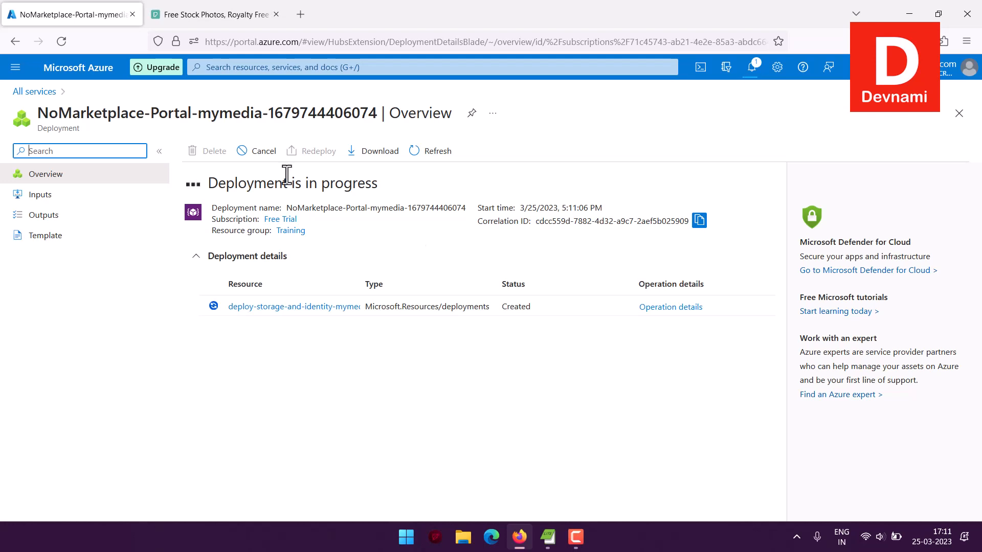
click(276, 14)
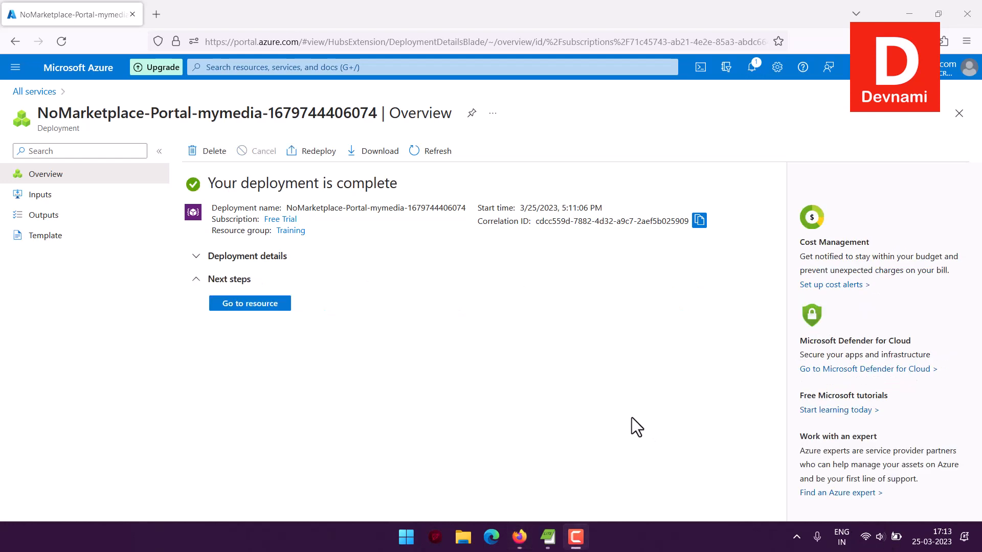
- Go to the deployed mymedia media service resource and check its name
click(262, 306)
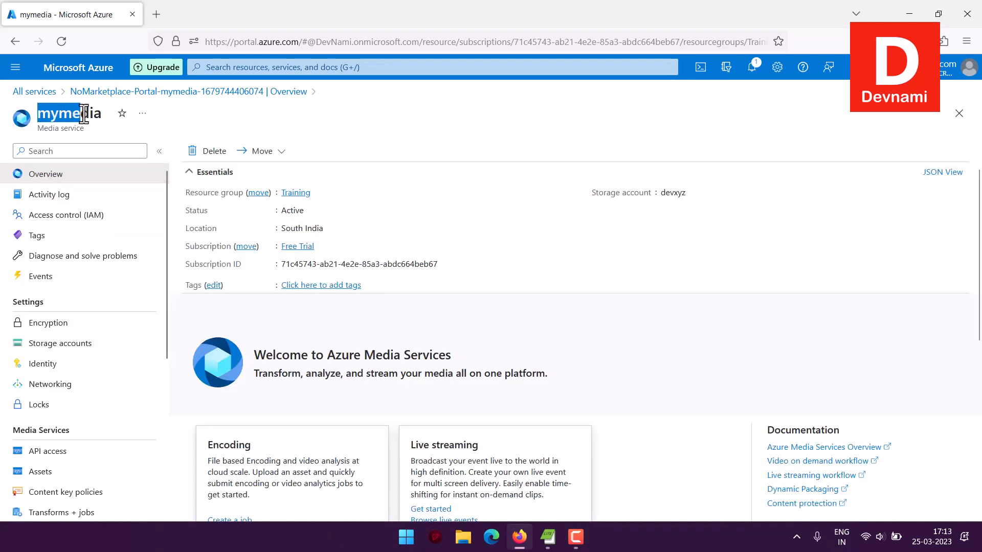
double_click(59, 114)
click(59, 114)
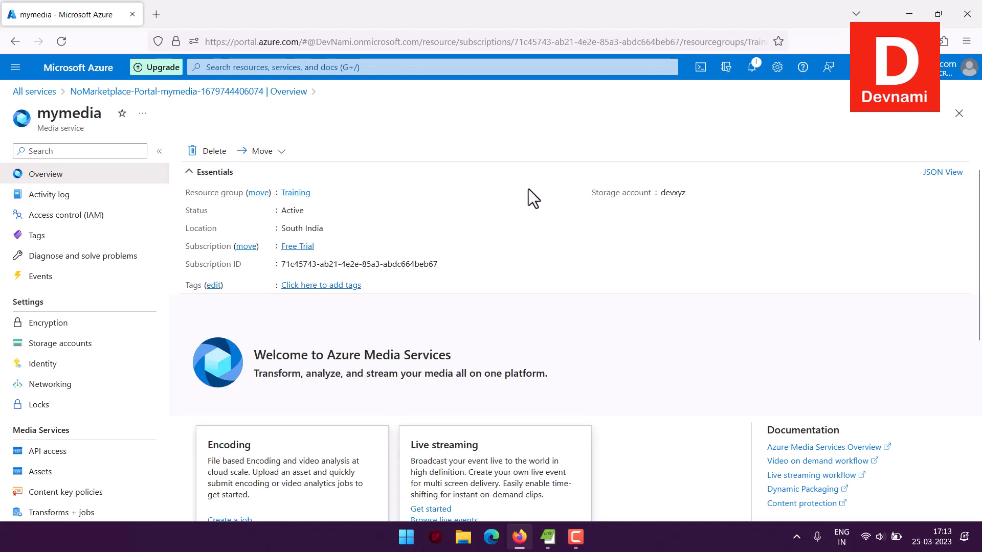
- Examine the feature cards on the mymedia overview and the Media Services options of the resource
scroll(529, 192, down, 4)
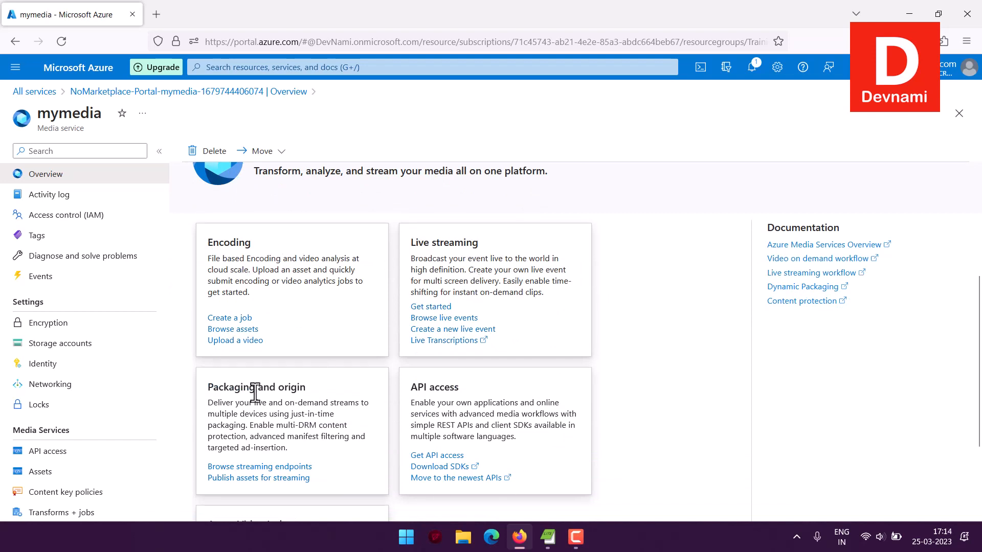
scroll(447, 251, down, 3)
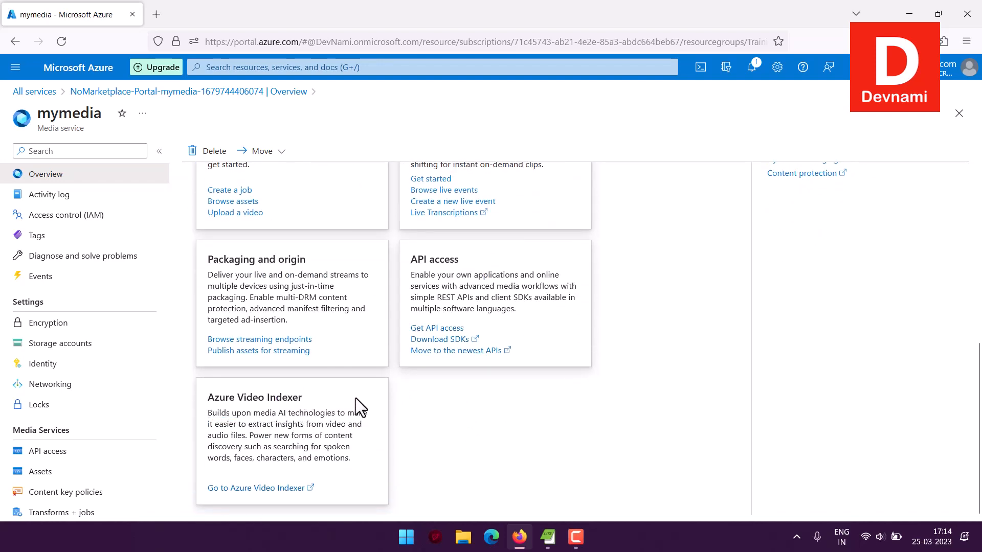
scroll(145, 358, down, 4)
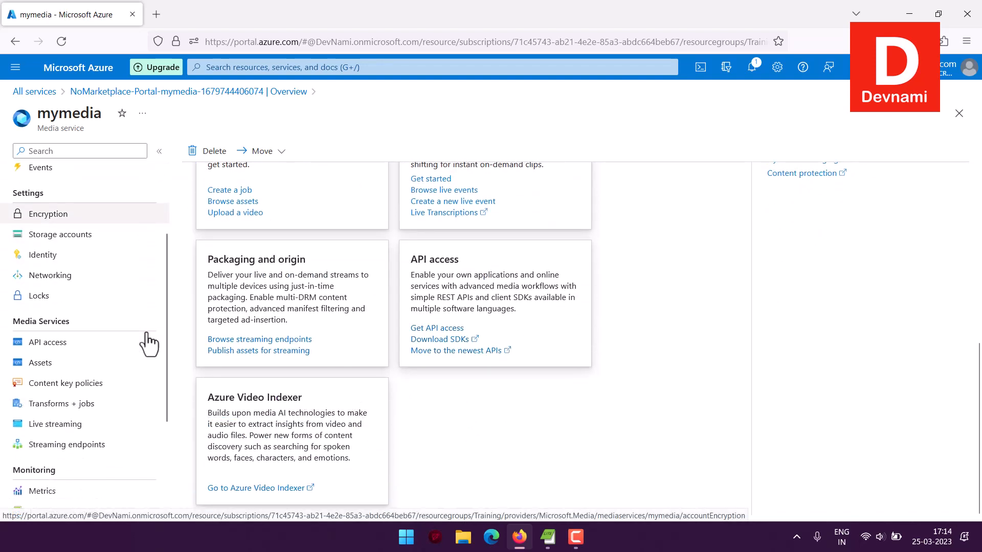
triple_click(25, 228)
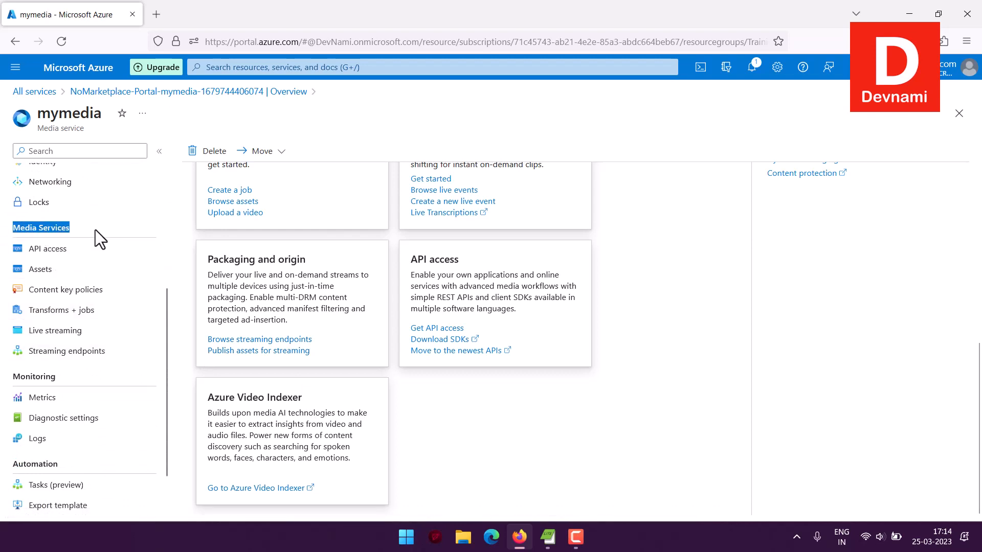
scroll(143, 234, down, 2)
scroll(144, 234, down, 1)
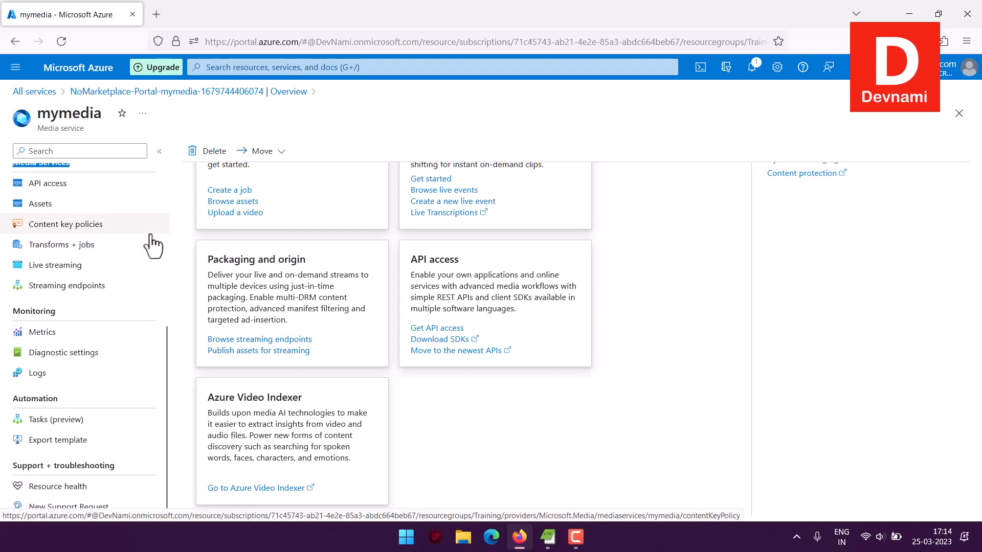
click(186, 323)
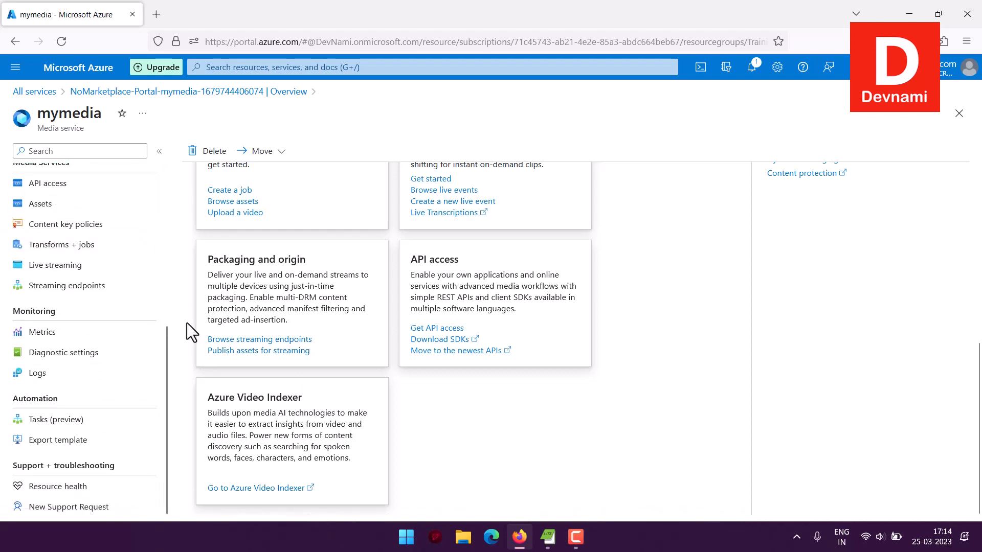
- Upload woods.mp4 as a new asset of mymedia in the devxyz storage account, accepting the content terms
click(47, 205)
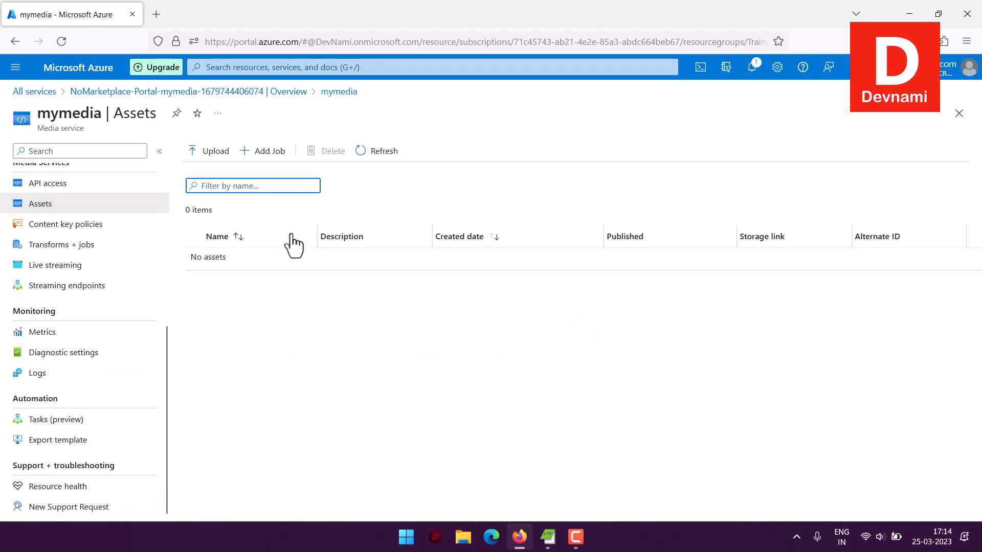
click(210, 153)
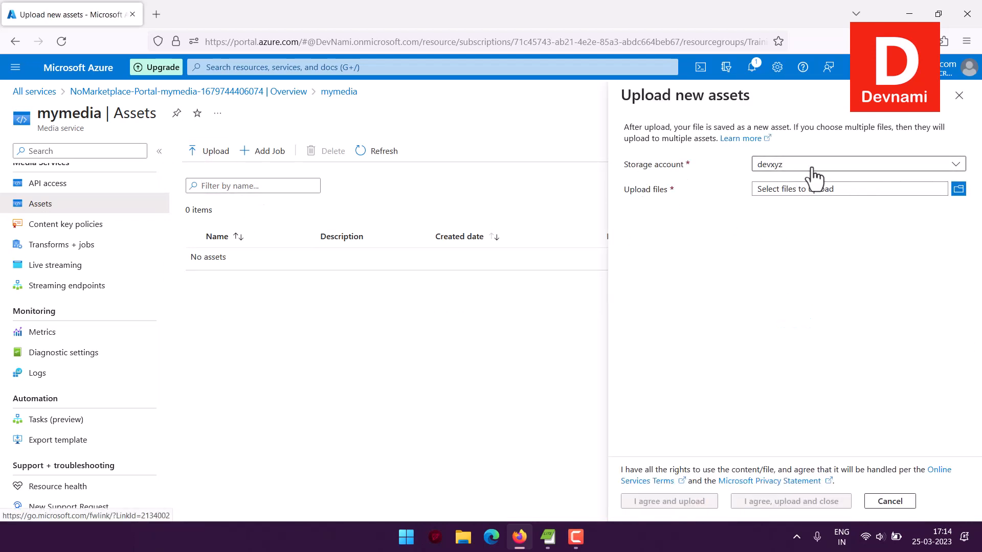
click(958, 189)
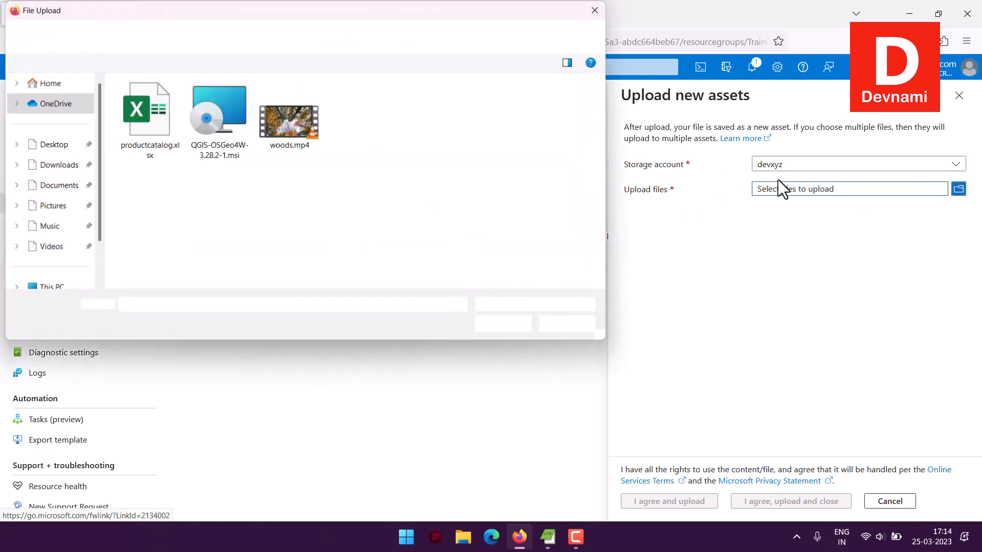
click(317, 149)
click(495, 328)
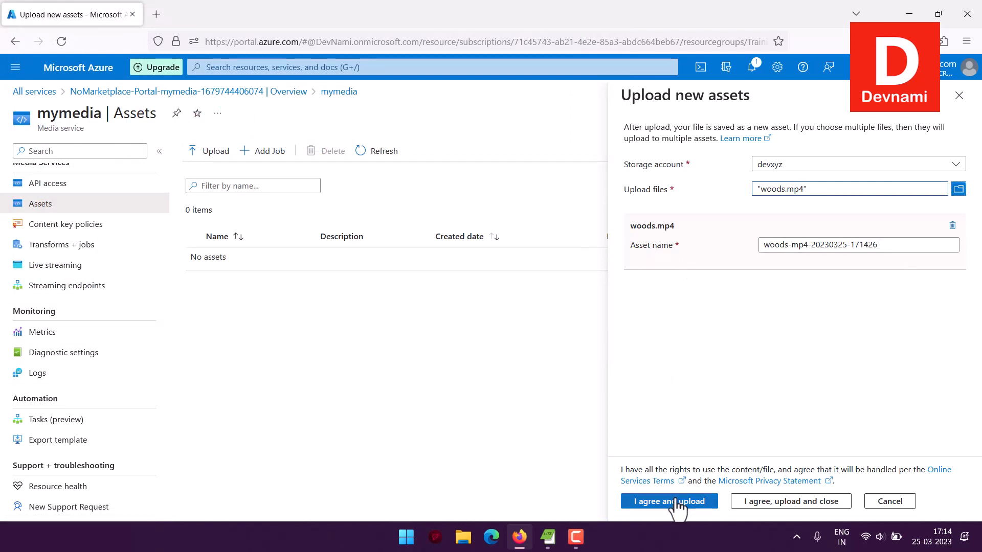
click(697, 501)
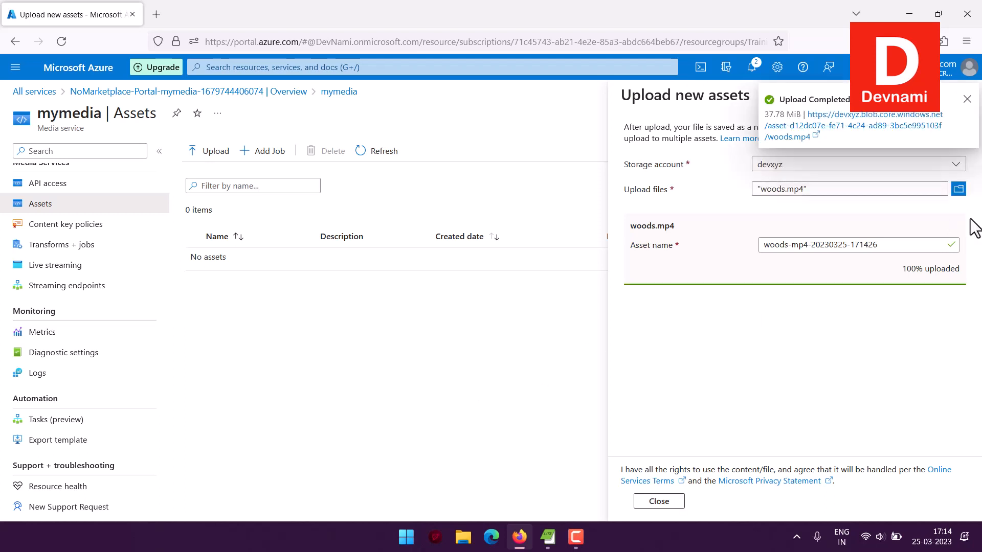
- Open the blob URL of the uploaded woods.mp4 in a new browser tab, read the response and close the tab
right_click(836, 124)
click(855, 131)
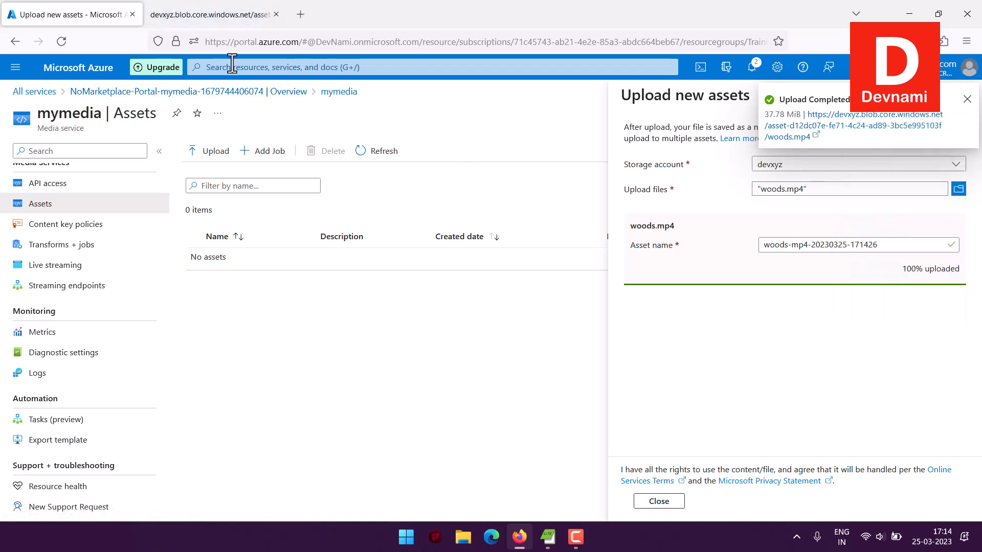
click(216, 18)
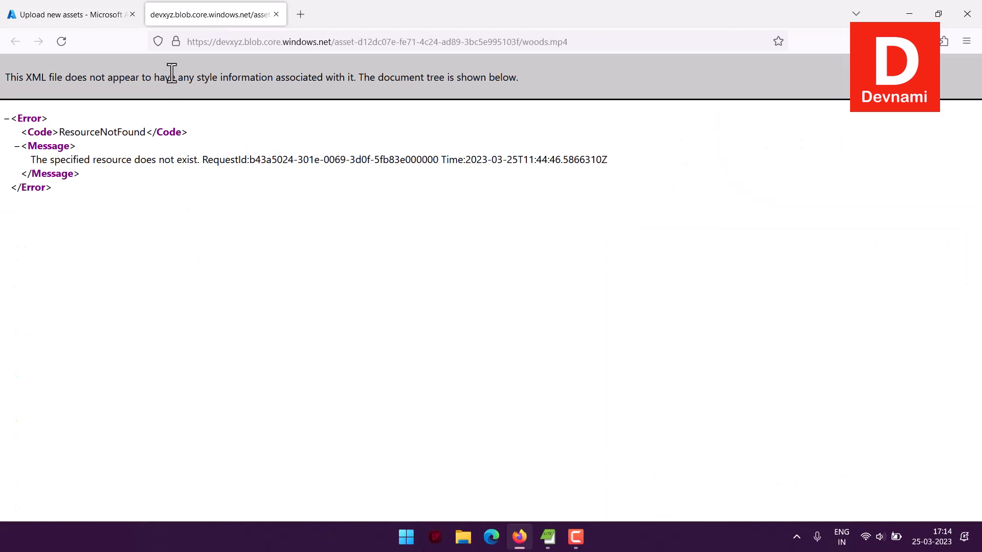
drag(161, 80, 273, 187)
click(214, 112)
drag(178, 160, 631, 174)
click(633, 174)
click(277, 14)
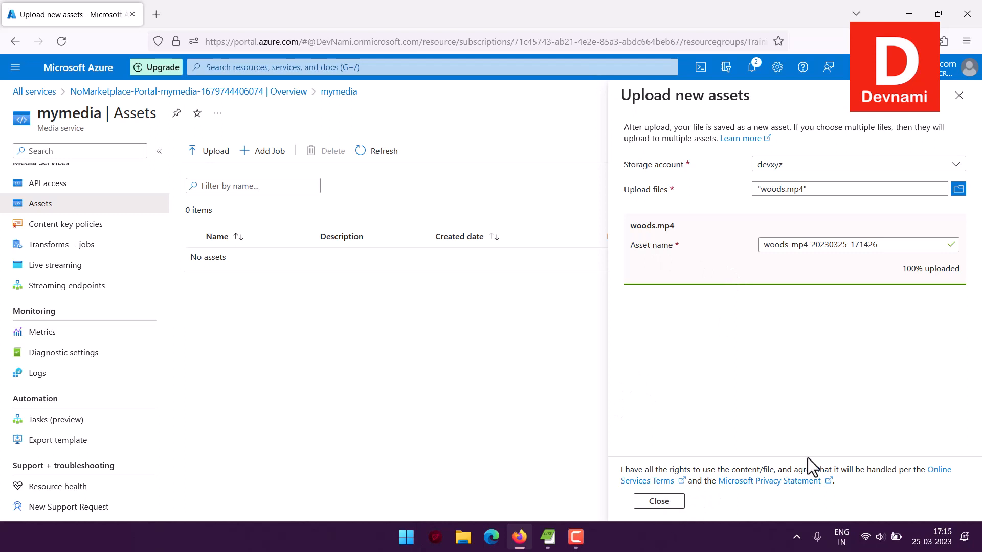
- Close the upload form and check the actions offered for the uploaded woods asset in the asset list
click(660, 500)
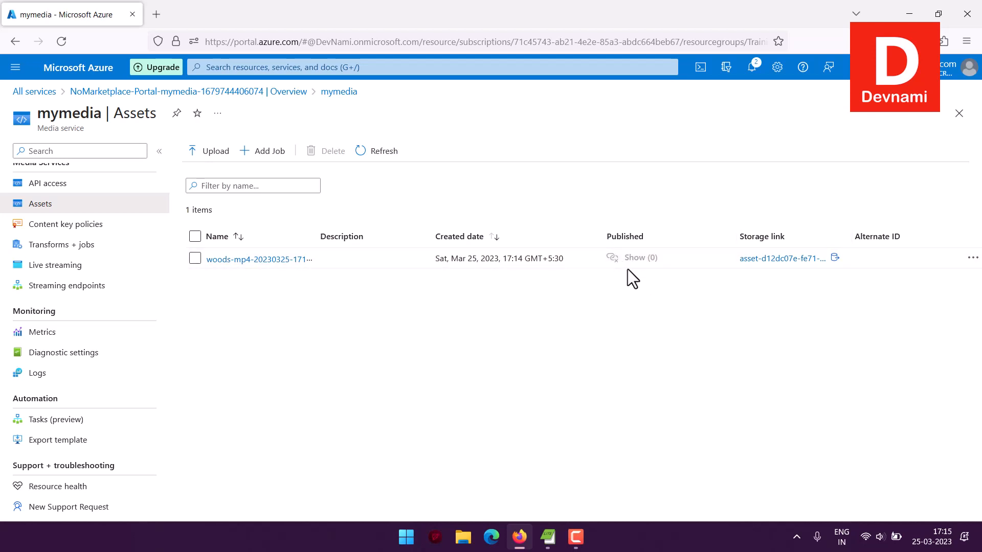
click(973, 258)
click(723, 310)
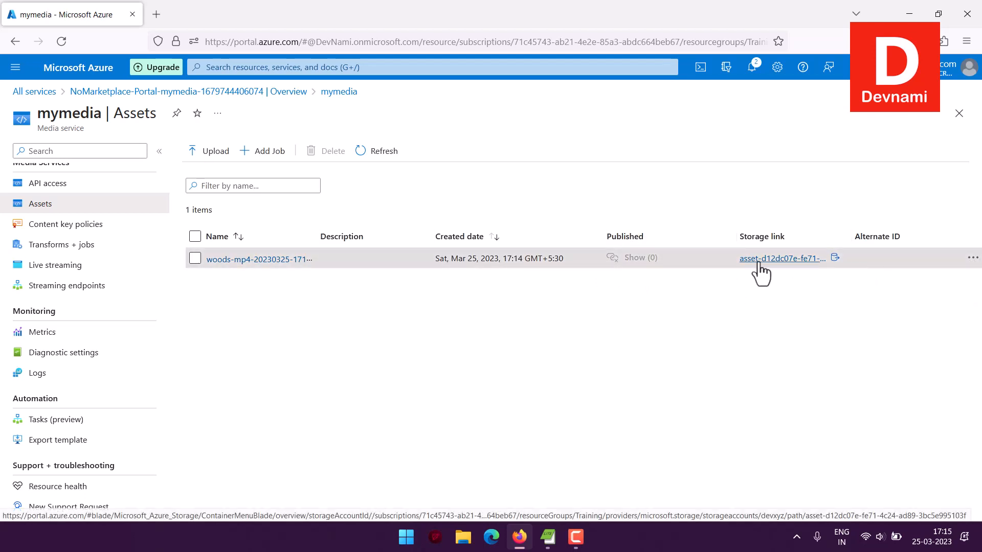
- Open the woods asset and examine its Encode video section, streaming locators and filters
click(220, 260)
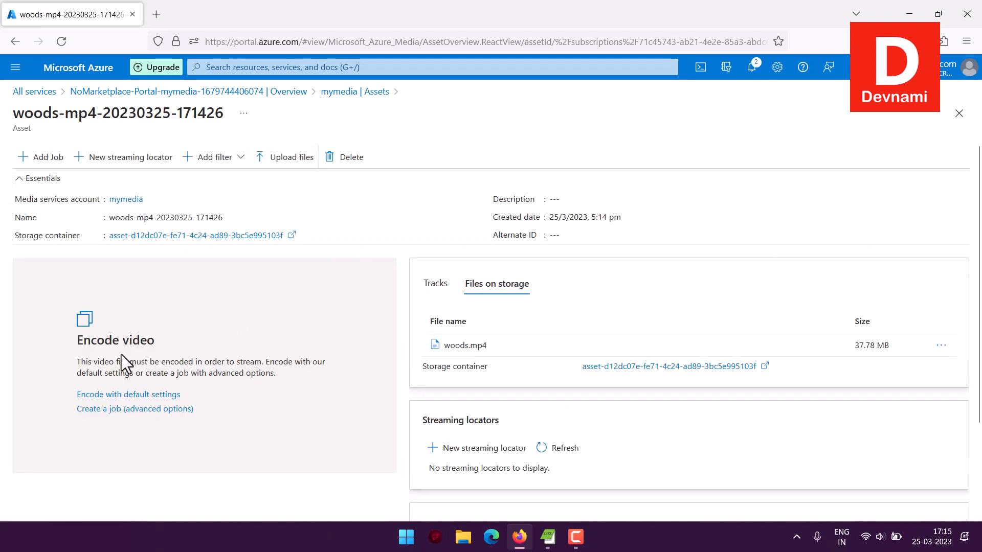
drag(97, 342, 153, 342)
click(165, 342)
drag(103, 365, 276, 372)
click(309, 373)
scroll(310, 374, down, 3)
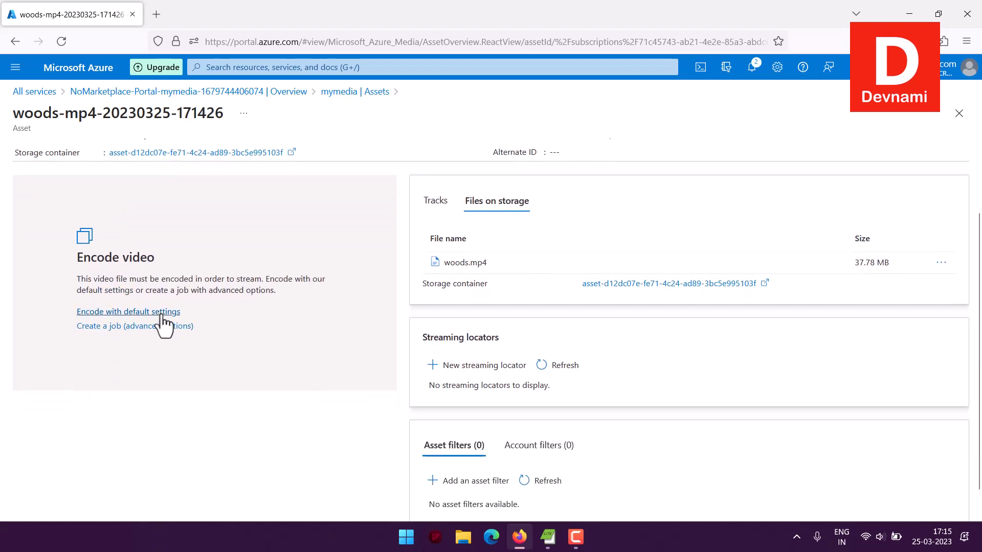
scroll(292, 328, down, 1)
scroll(292, 326, up, 4)
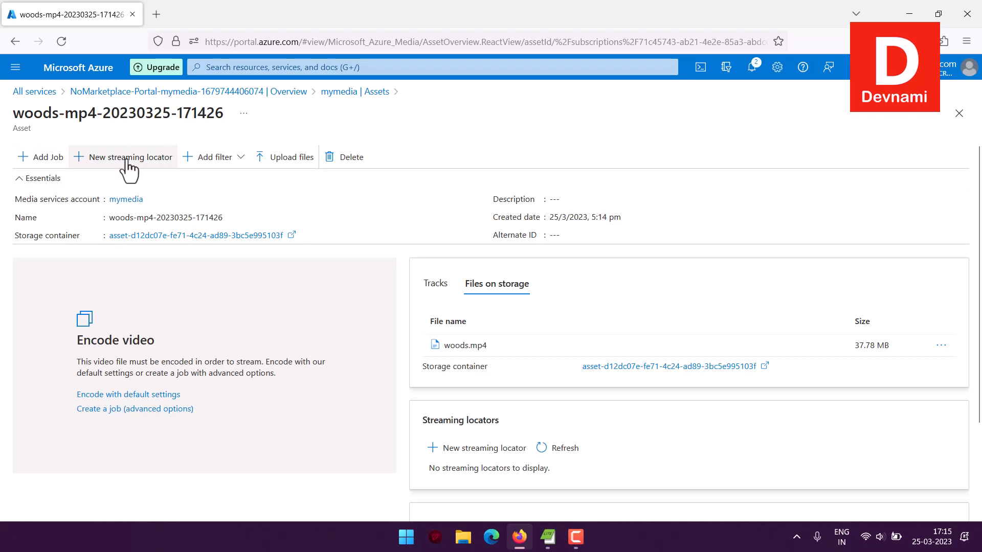
- Check the filter types that can be added to the woods asset and view its Tracks
click(238, 161)
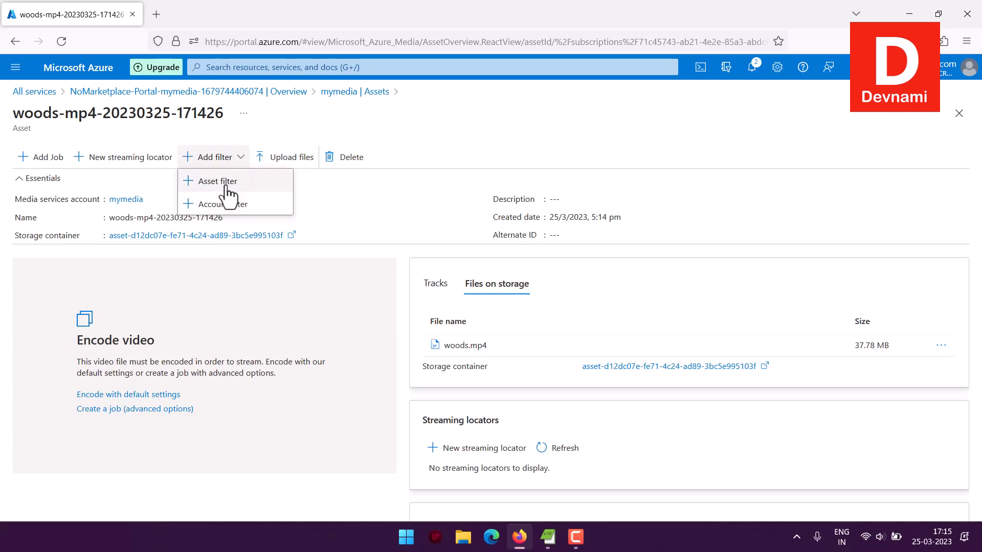
click(502, 158)
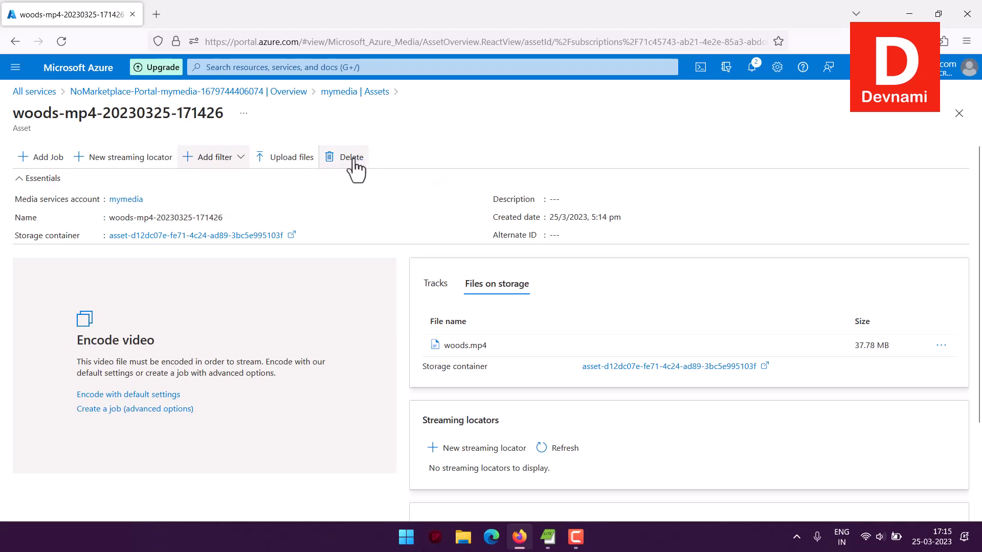
click(435, 284)
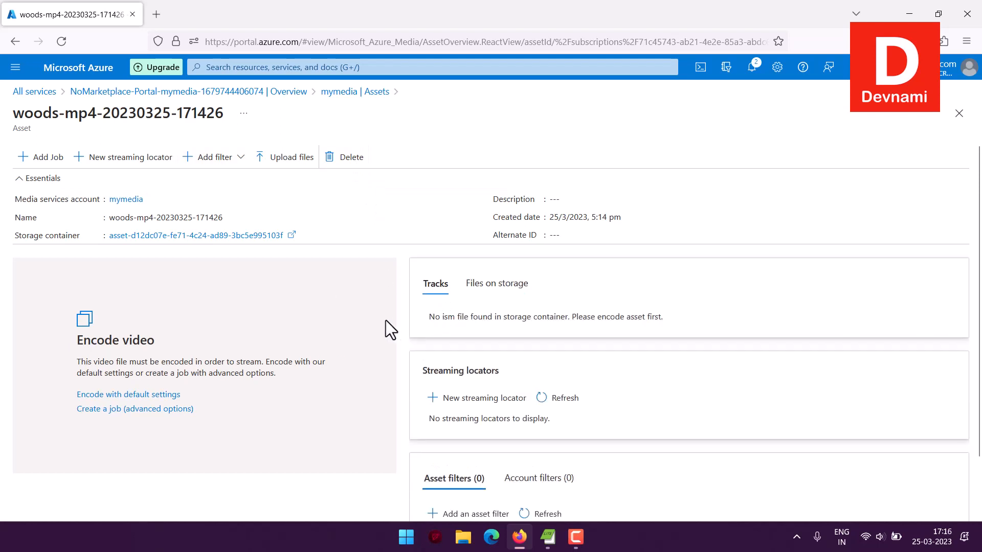
scroll(467, 307, down, 1)
scroll(506, 307, up, 1)
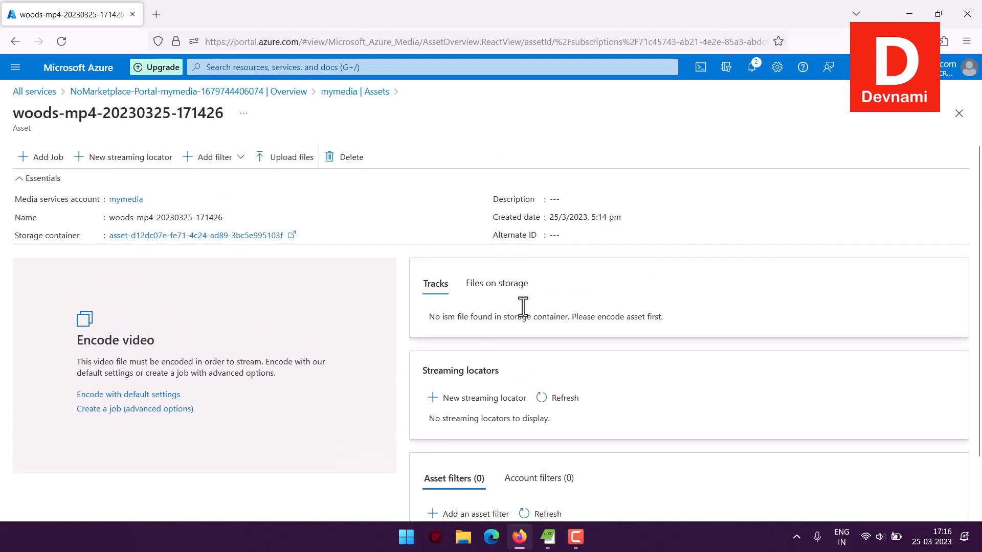
- View the asset's files on storage and the actions for woods.mp4, and return to the mymedia asset list
click(499, 284)
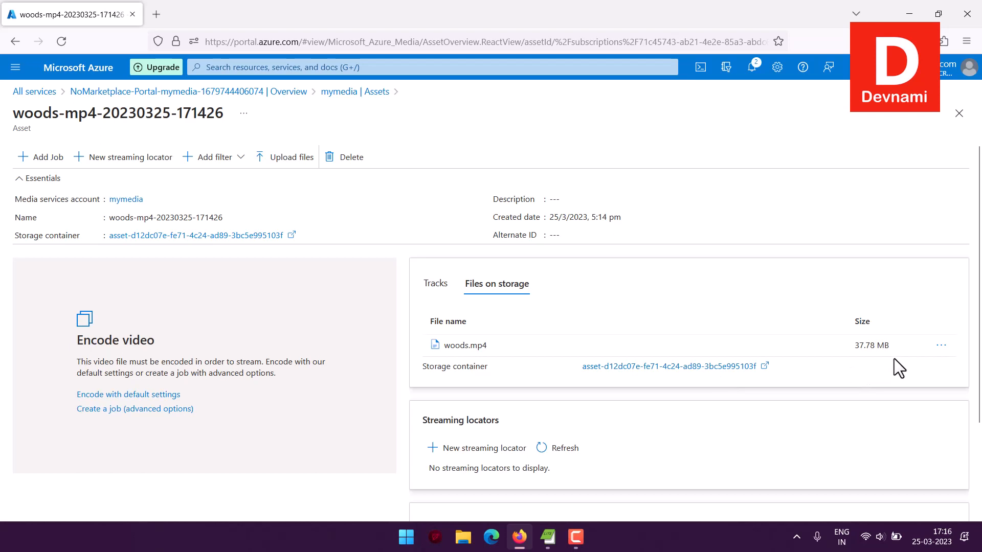
click(941, 346)
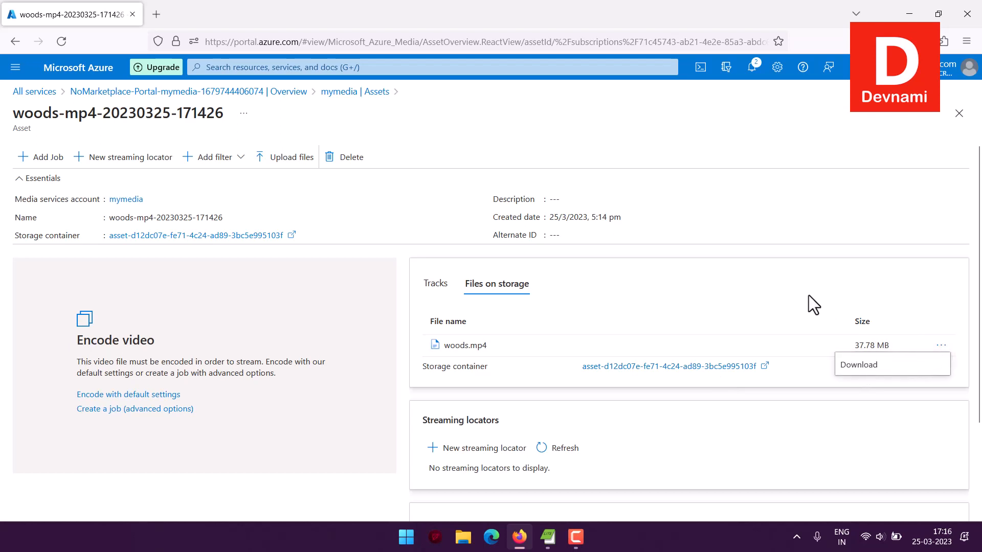
click(796, 287)
click(941, 348)
click(360, 94)
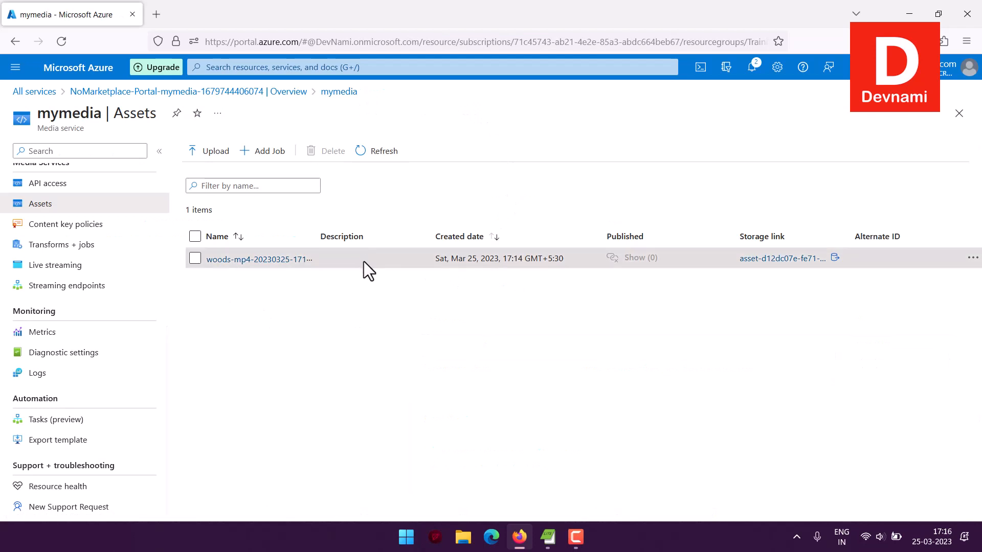
- Review the input, transform and output settings for creating a job, including the External URL source, and discard the form
click(269, 153)
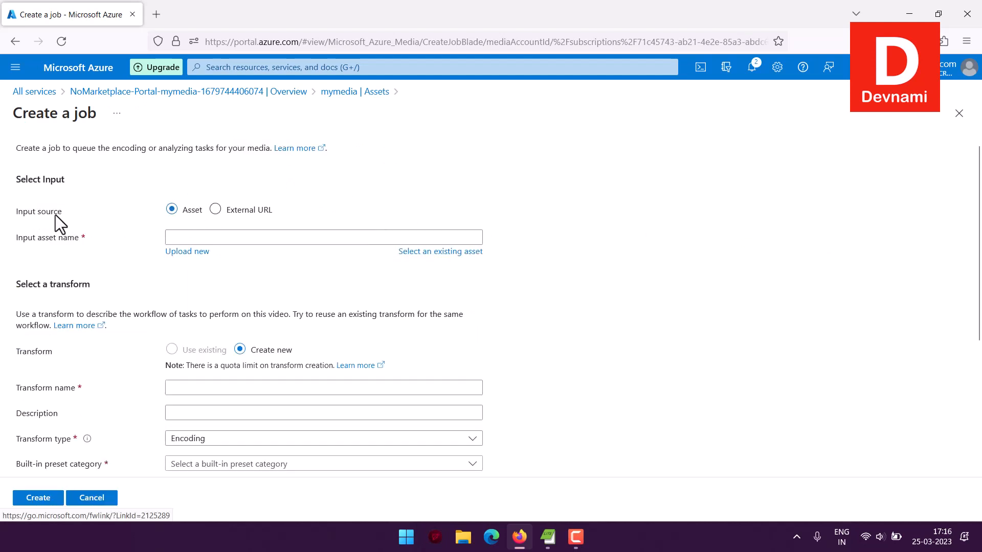
click(215, 210)
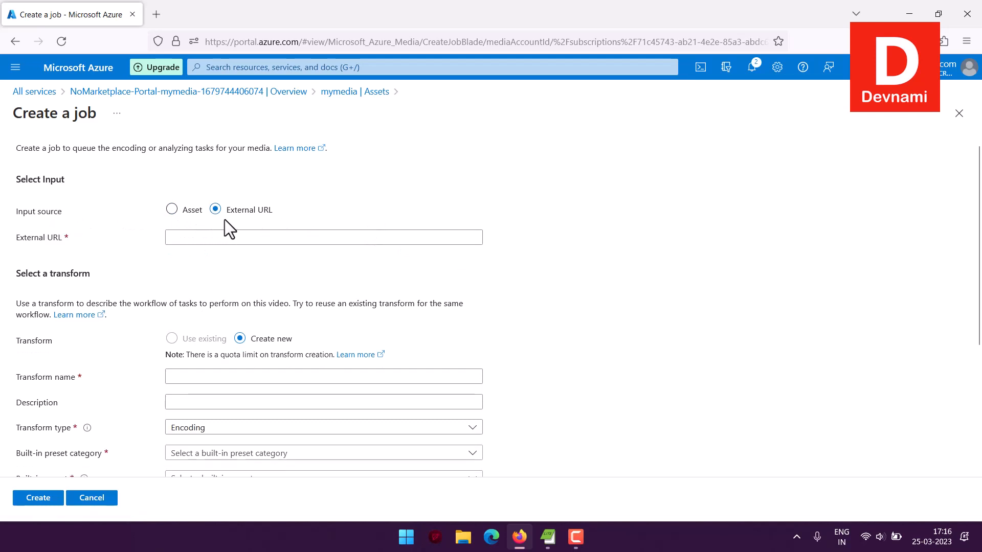
click(180, 238)
scroll(579, 256, down, 3)
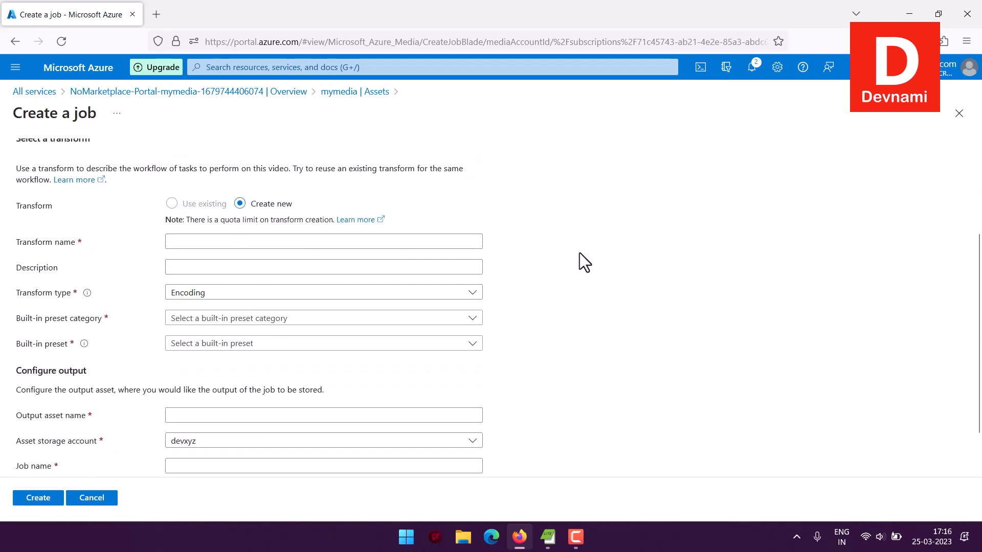
click(237, 240)
click(188, 266)
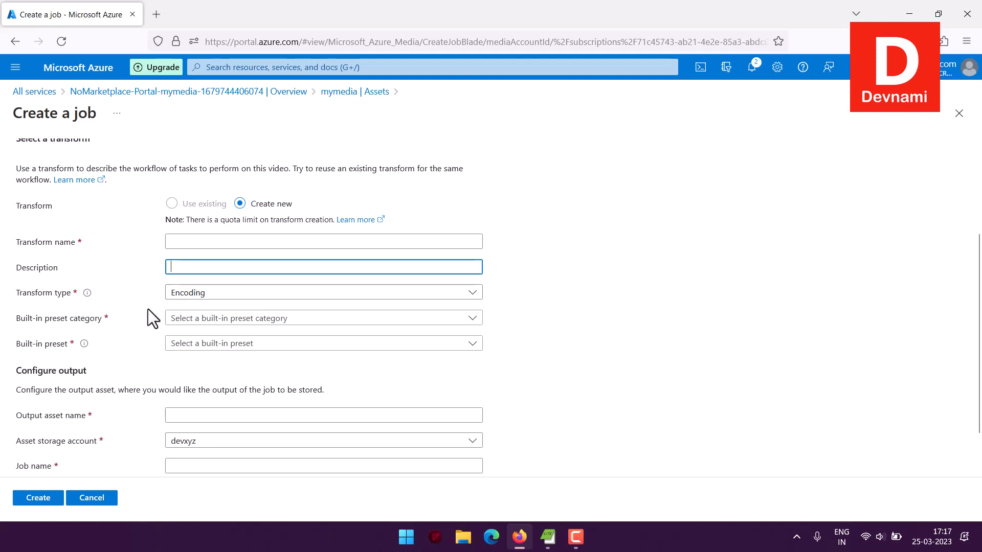
scroll(148, 308, down, 2)
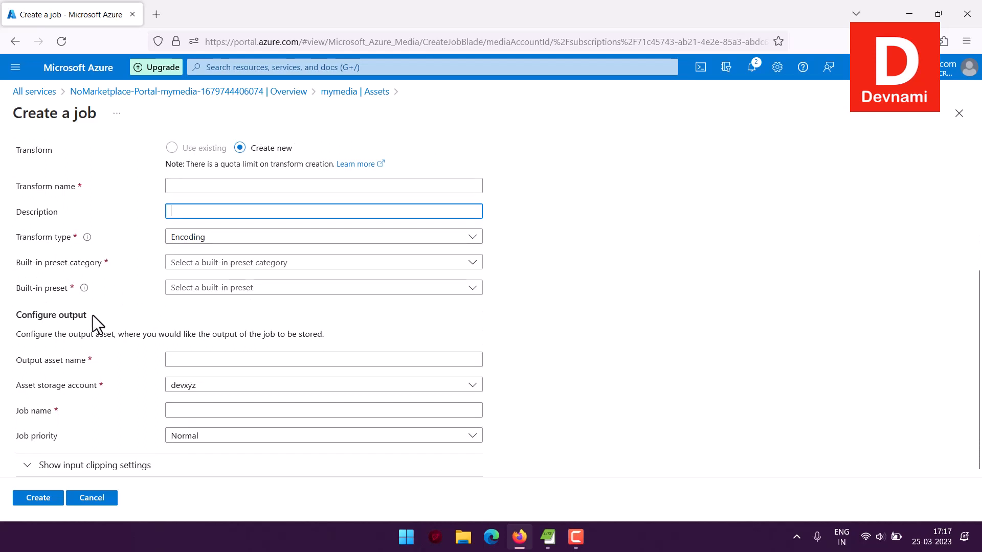
click(215, 388)
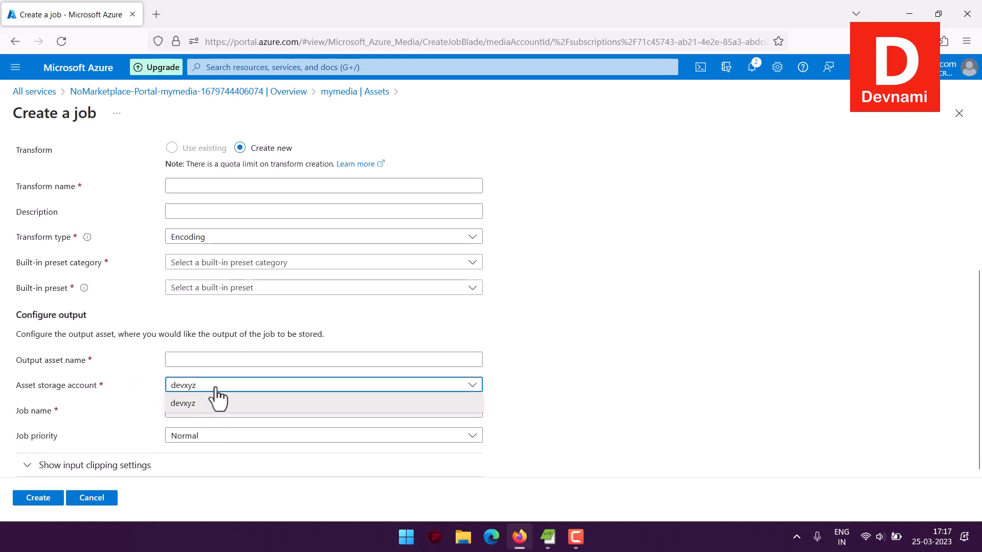
click(192, 407)
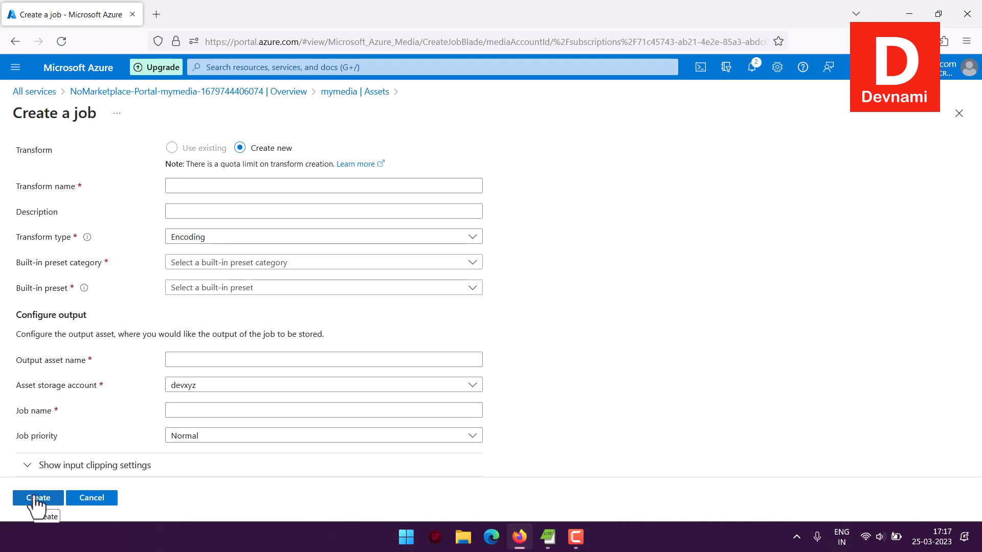
click(376, 92)
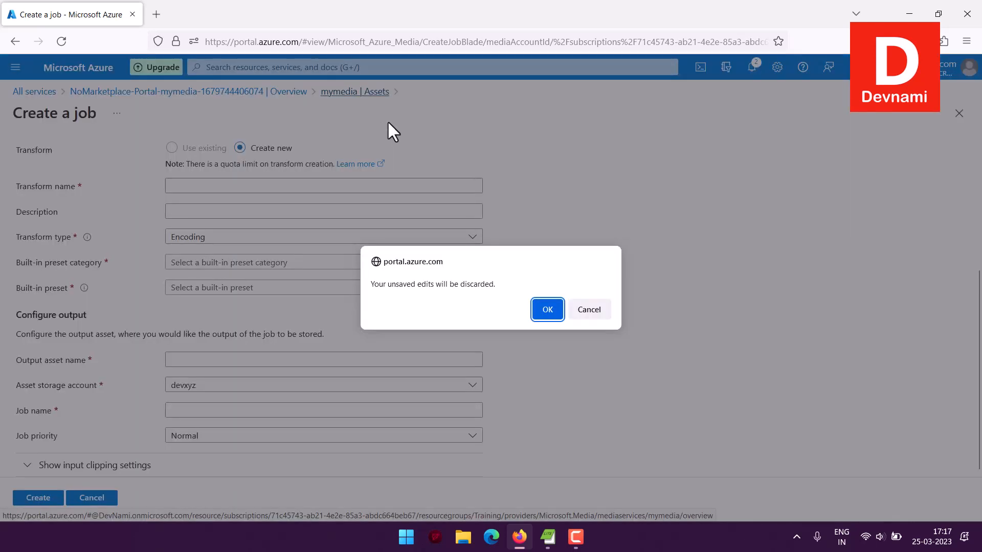
click(545, 312)
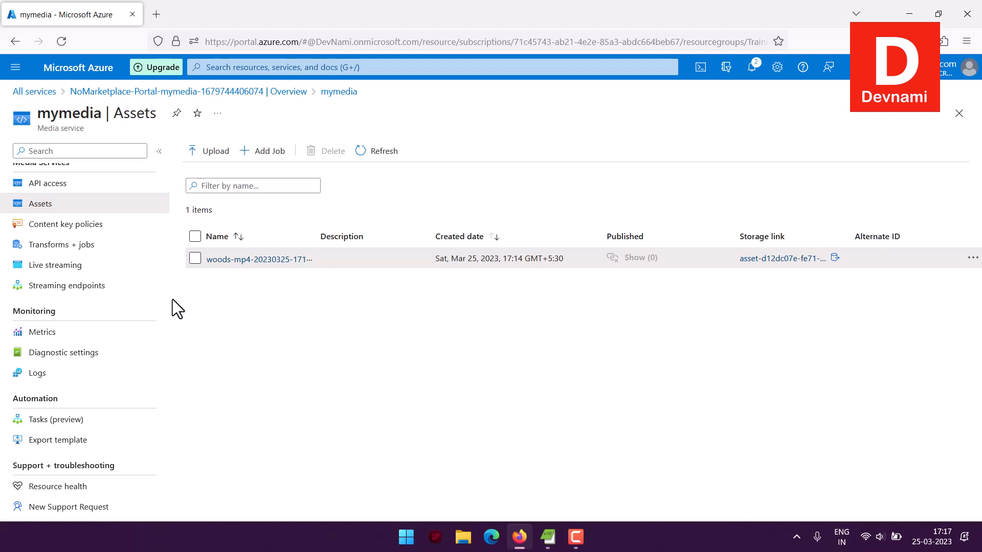
- Review the options for pinning the Assets page to a dashboard and cancel without pinning it
scroll(169, 317, up, 1)
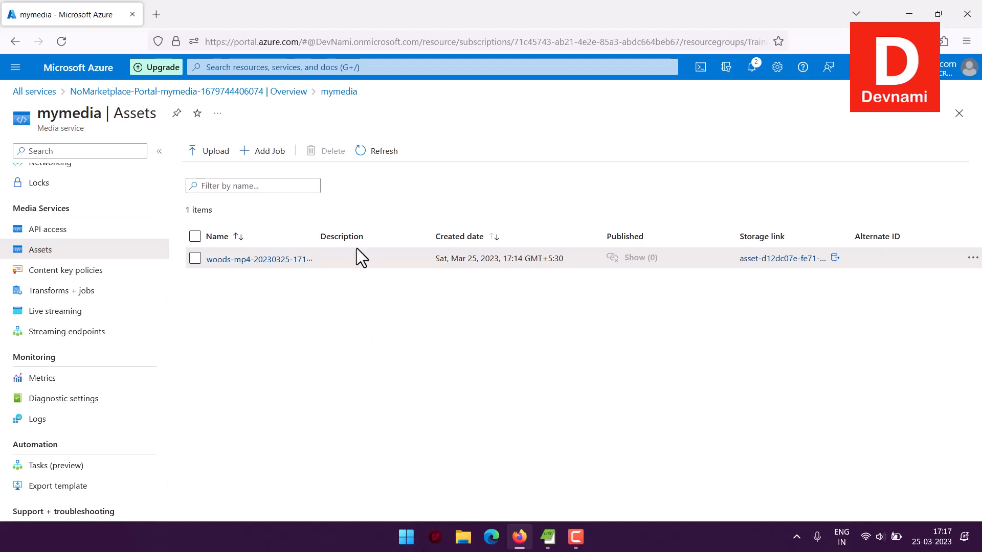
click(177, 113)
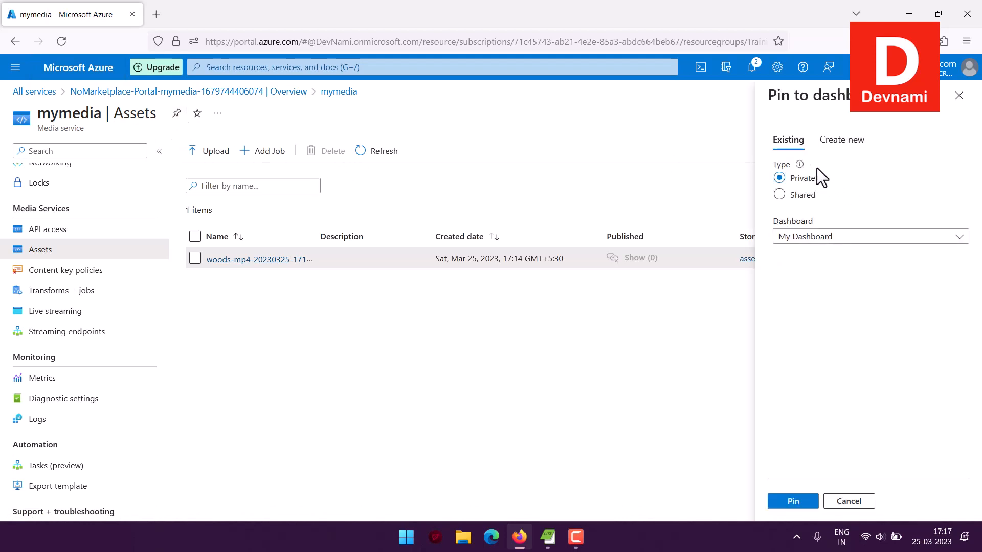
drag(800, 104, 888, 102)
click(887, 102)
click(818, 241)
click(862, 191)
click(868, 503)
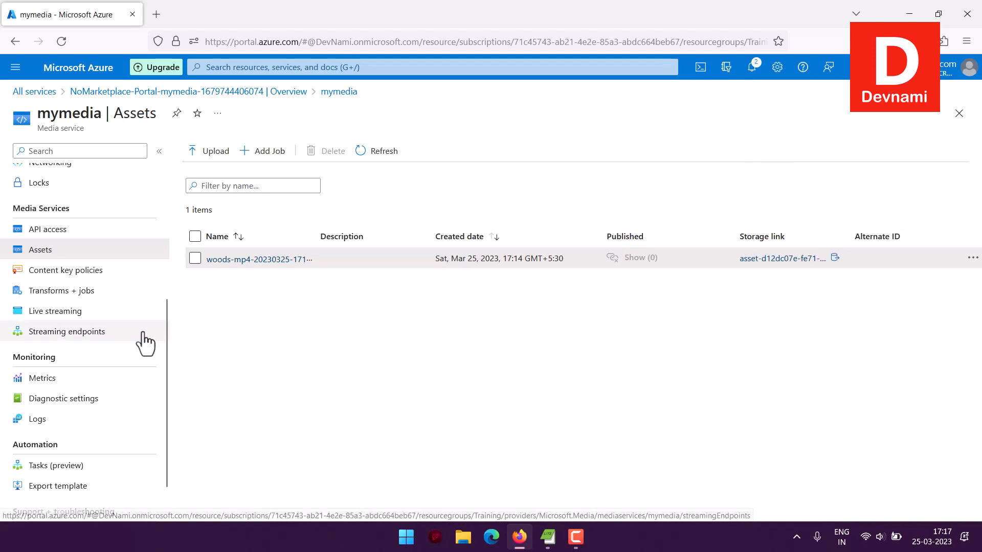
scroll(126, 294, down, 1)
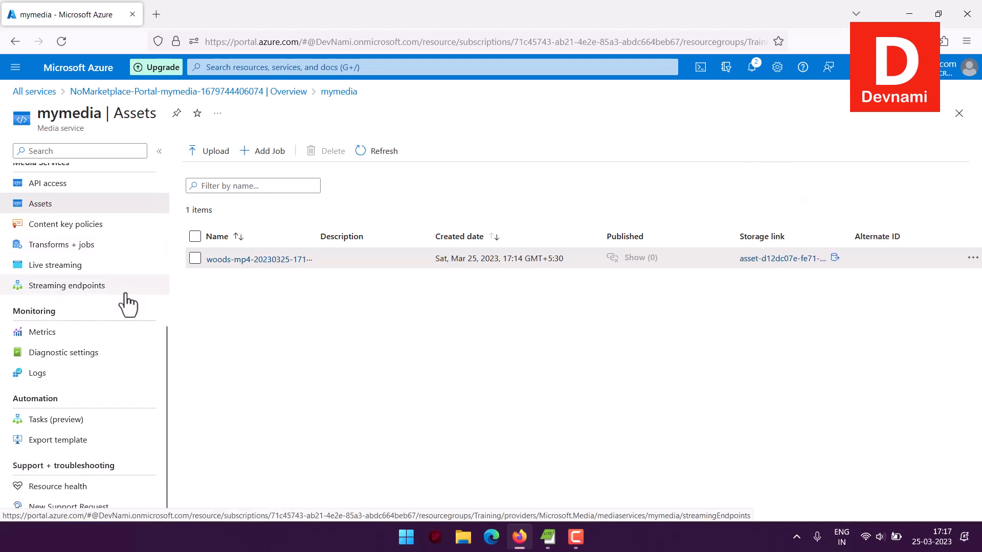
scroll(127, 297, up, 3)
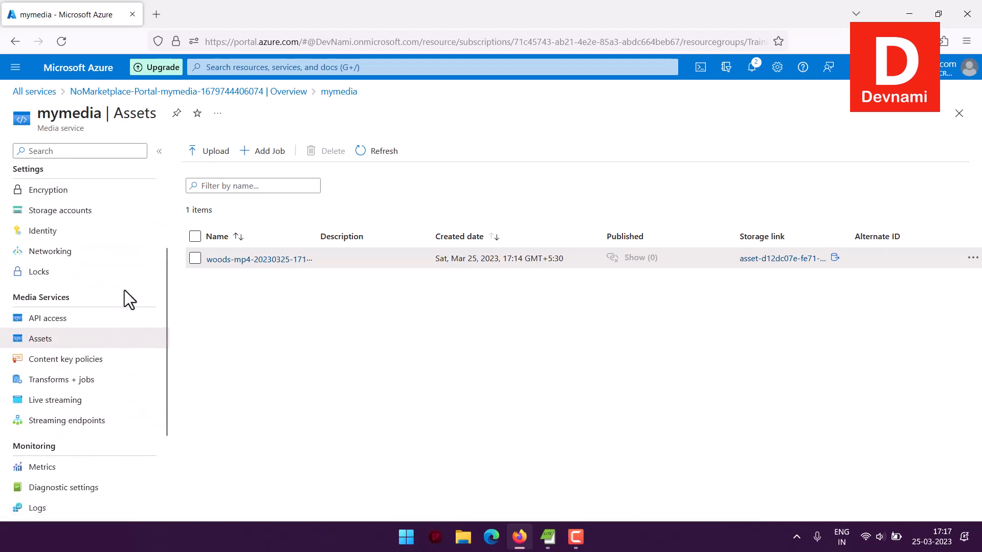
scroll(120, 235, up, 3)
scroll(122, 235, down, 2)
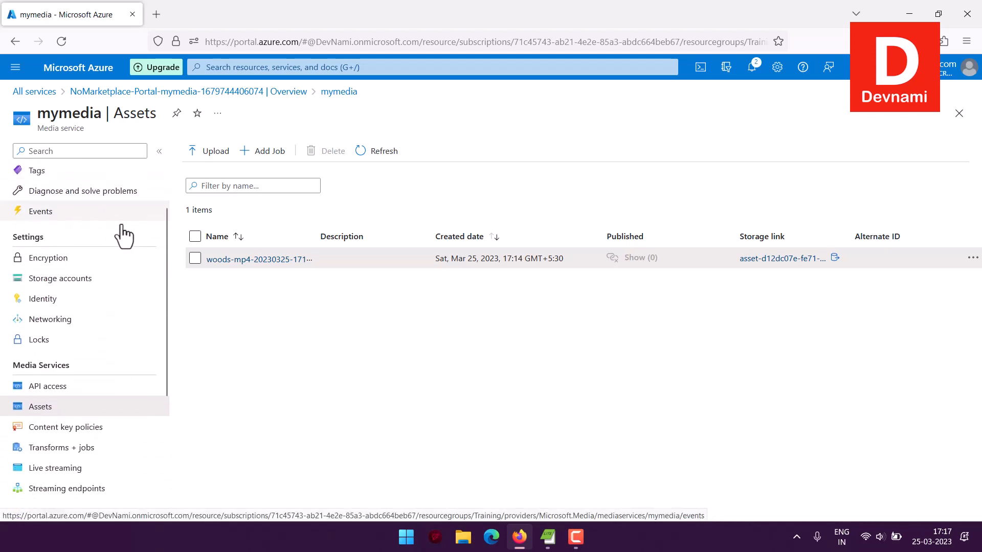
- Review the storage authentication type and linked storage account of mymedia, and view its user-assigned managed identities
click(93, 280)
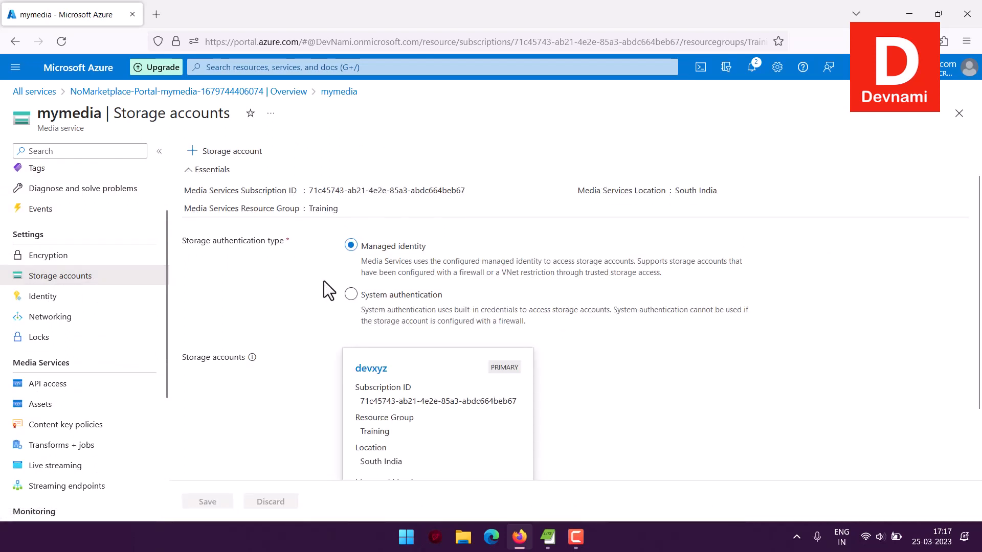
scroll(266, 282, down, 2)
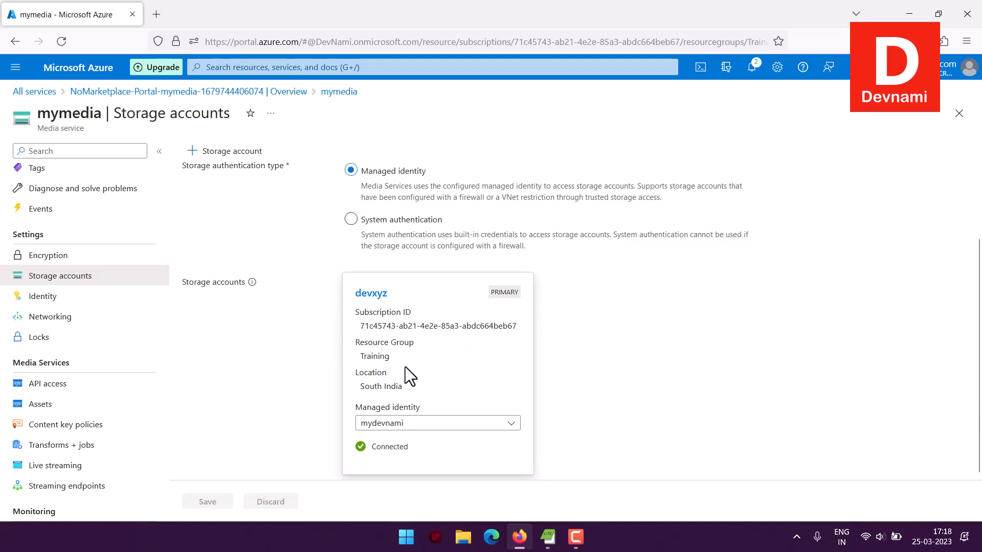
scroll(407, 367, up, 3)
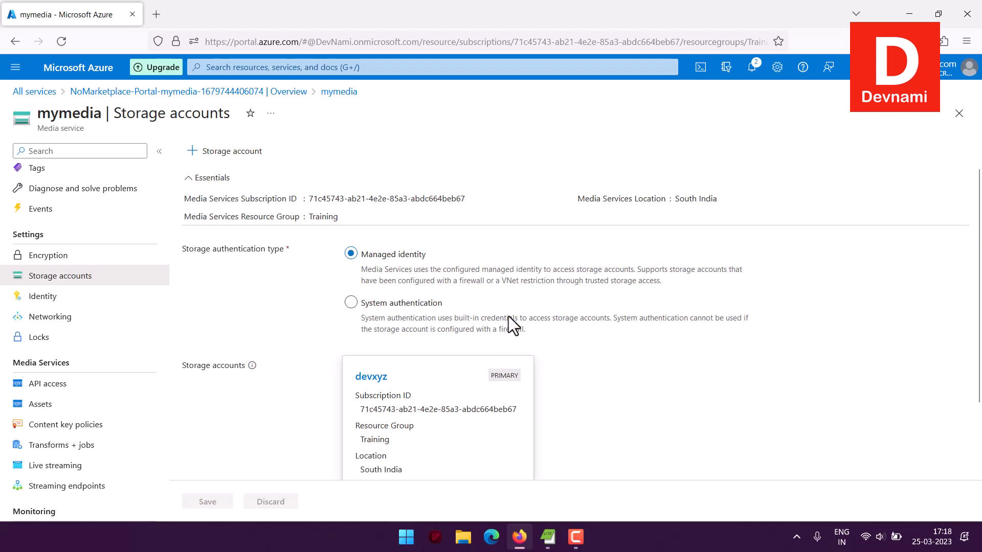
click(133, 298)
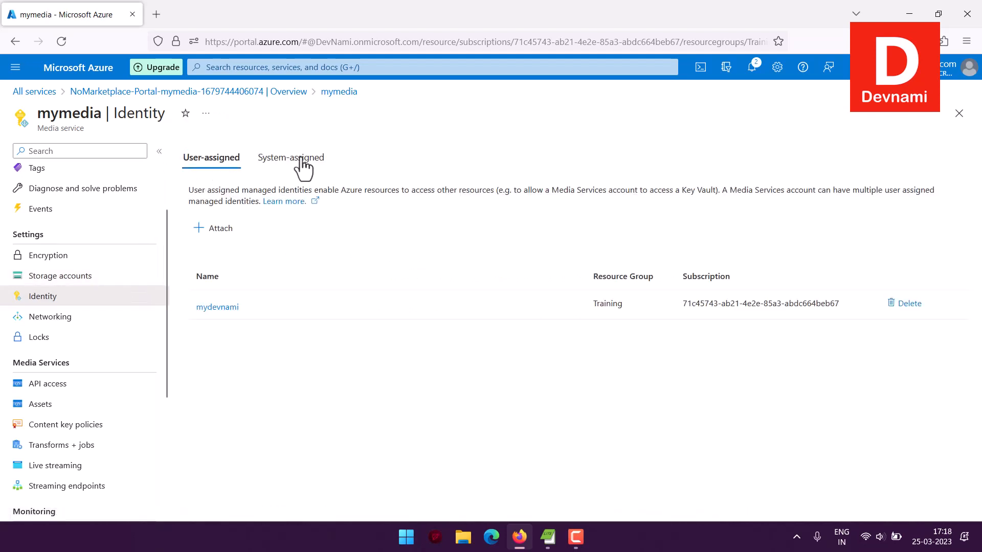
- Review the Networking settings of mymedia, covering public access, private endpoint connections and key delivery
click(117, 316)
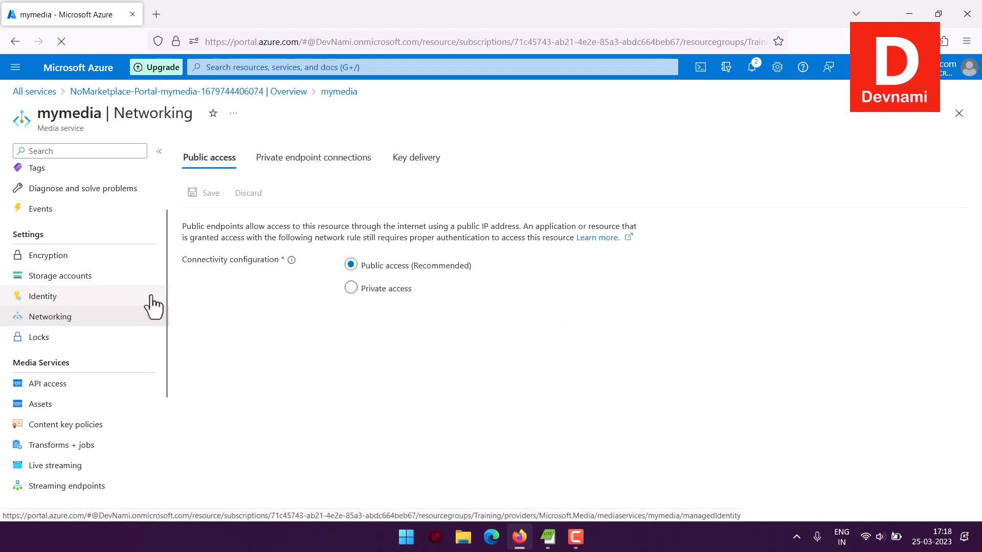
scroll(152, 300, up, 2)
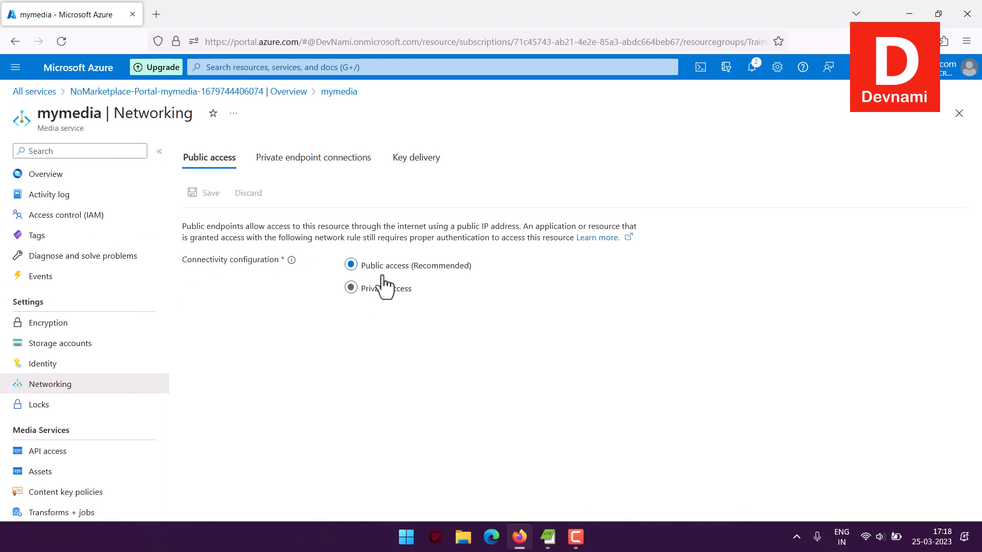
click(317, 160)
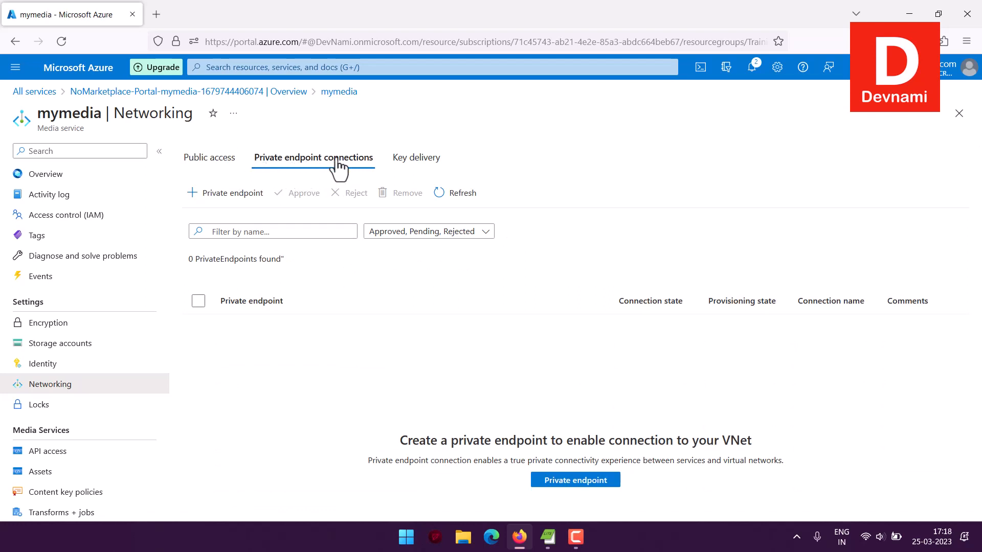
click(417, 159)
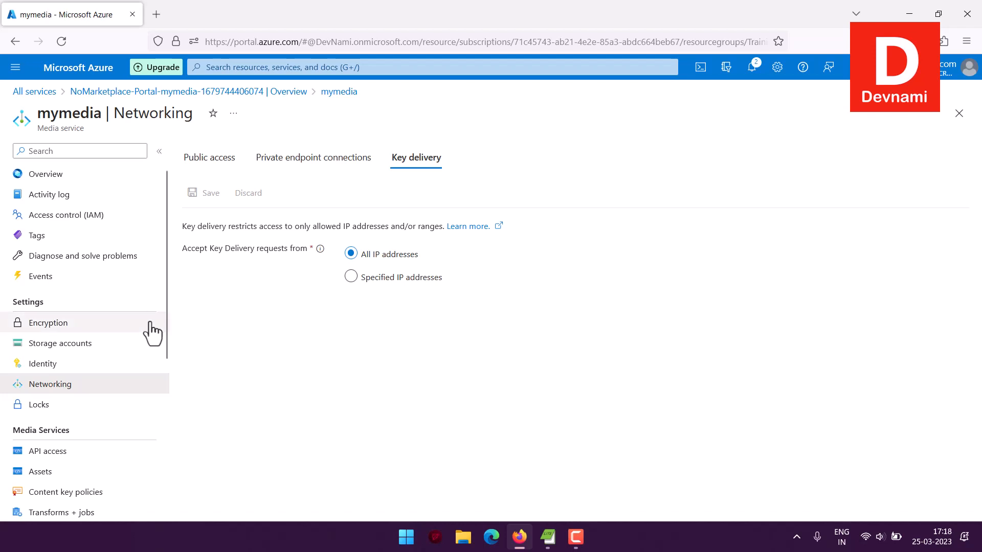
- Examine the API access page of mymedia, including service principal authentication, connection credentials and code samples
scroll(149, 329, down, 3)
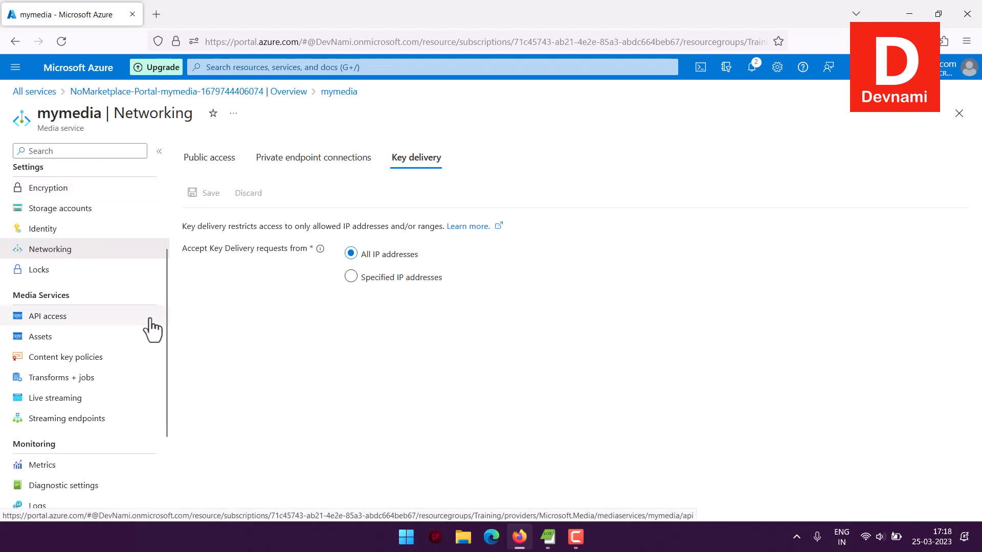
click(82, 318)
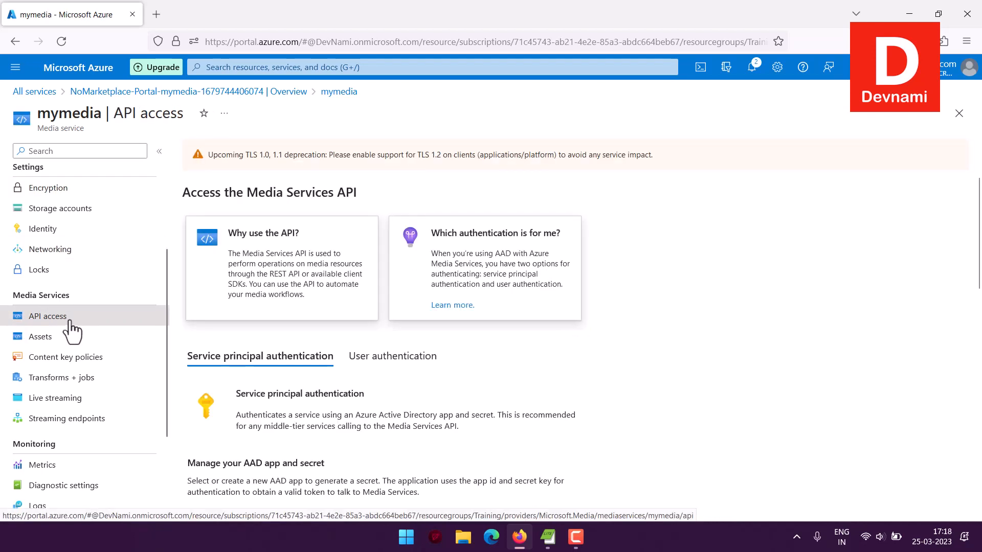
scroll(365, 310, down, 3)
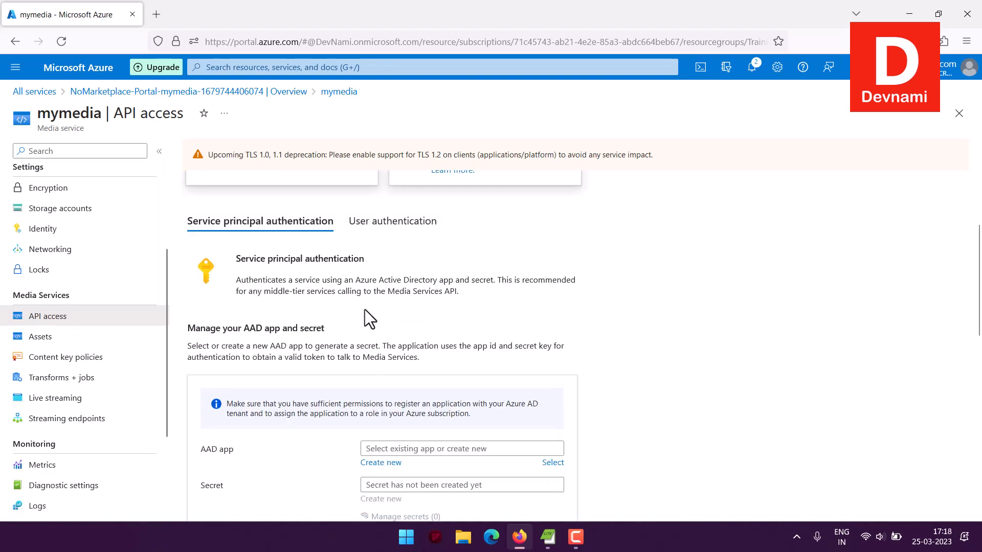
scroll(364, 300, down, 3)
scroll(338, 298, down, 8)
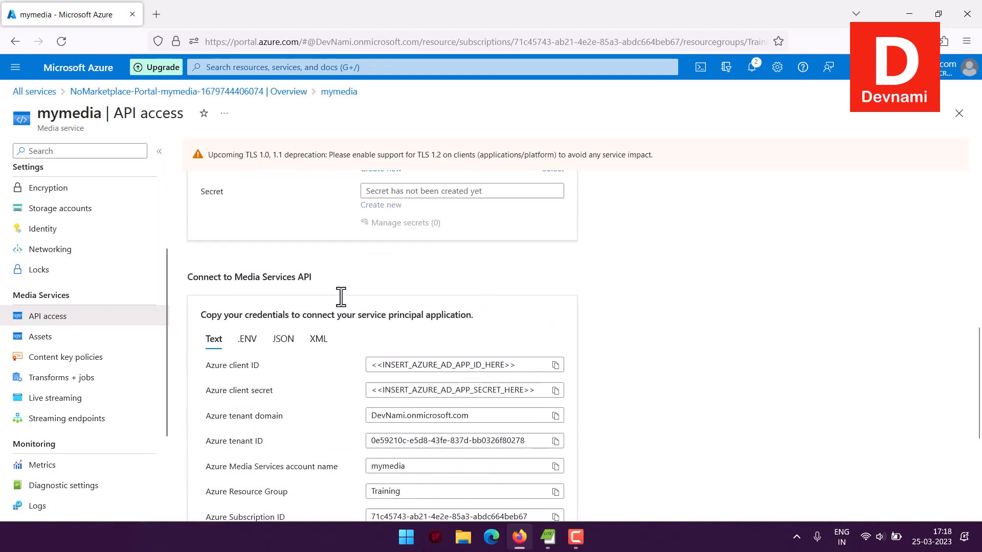
scroll(339, 296, up, 3)
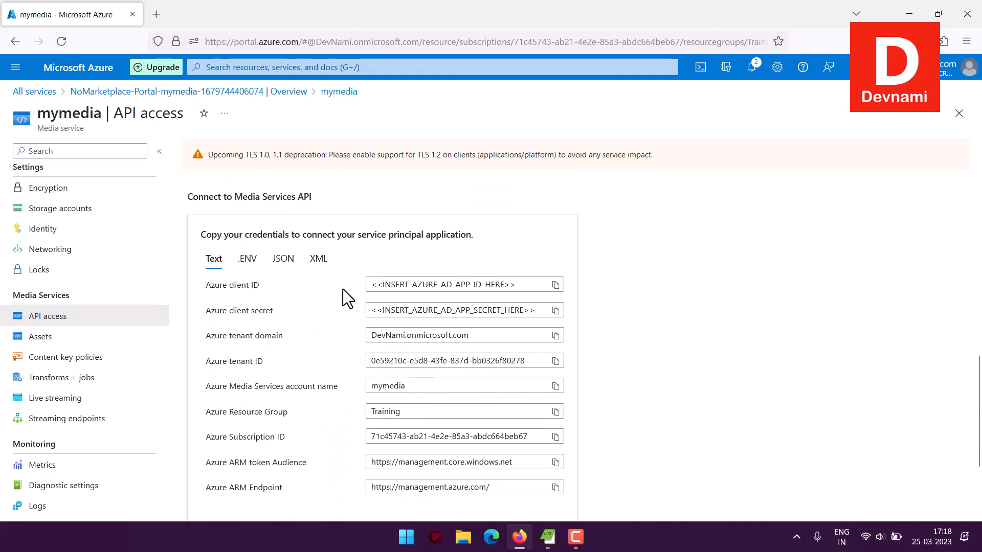
scroll(343, 295, down, 3)
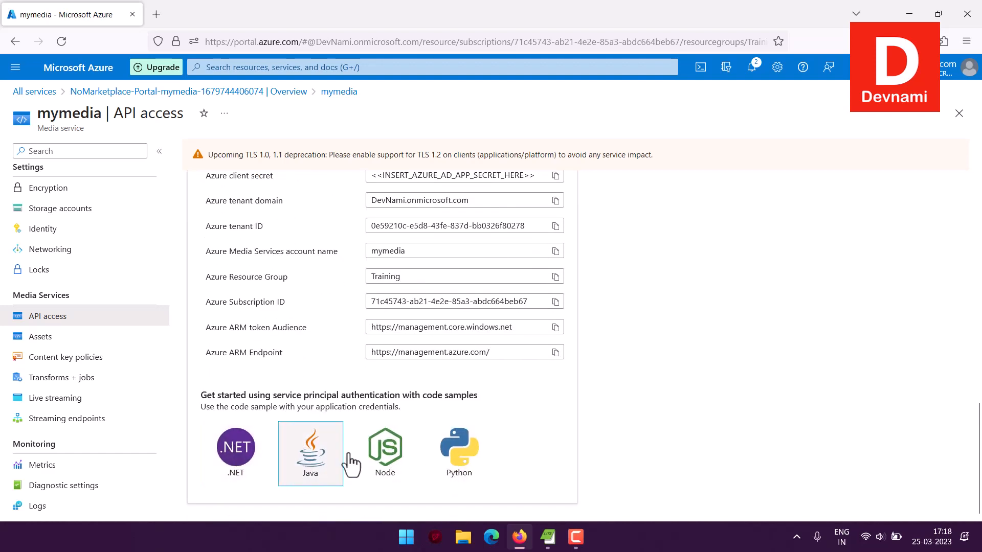
scroll(273, 381, up, 11)
scroll(272, 372, up, 6)
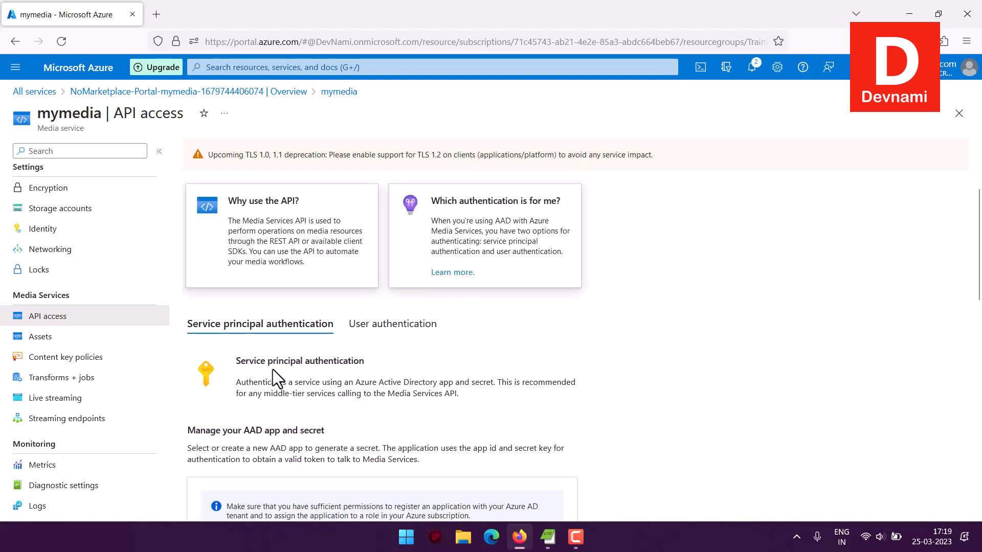
- Revisit the asset list and read how Live streaming works, from external encoder setup to viewing content
click(39, 337)
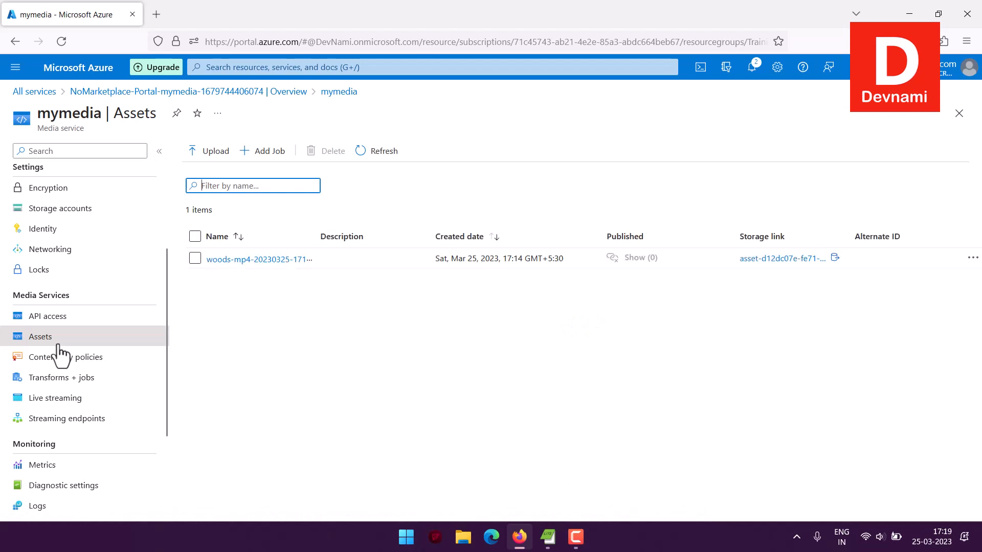
click(49, 400)
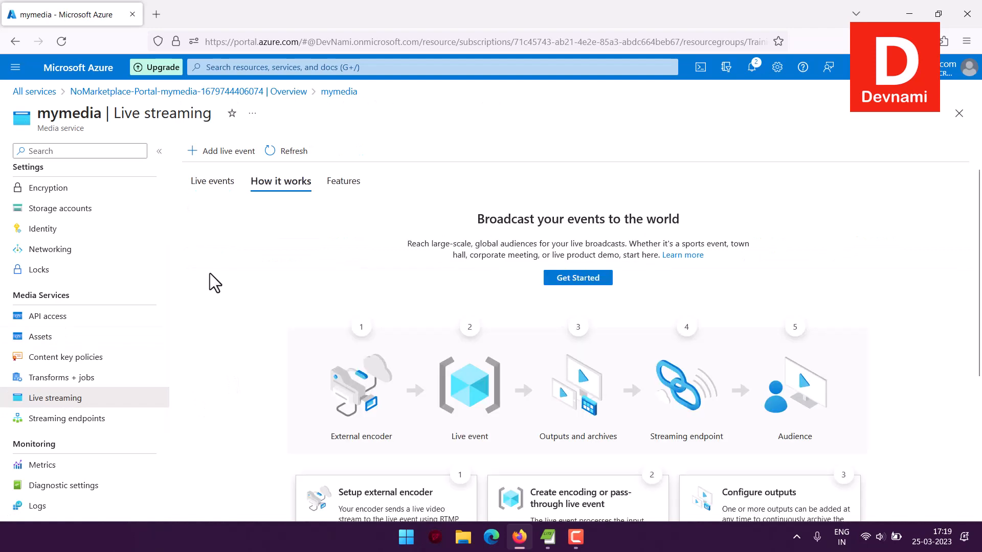
scroll(211, 272, down, 4)
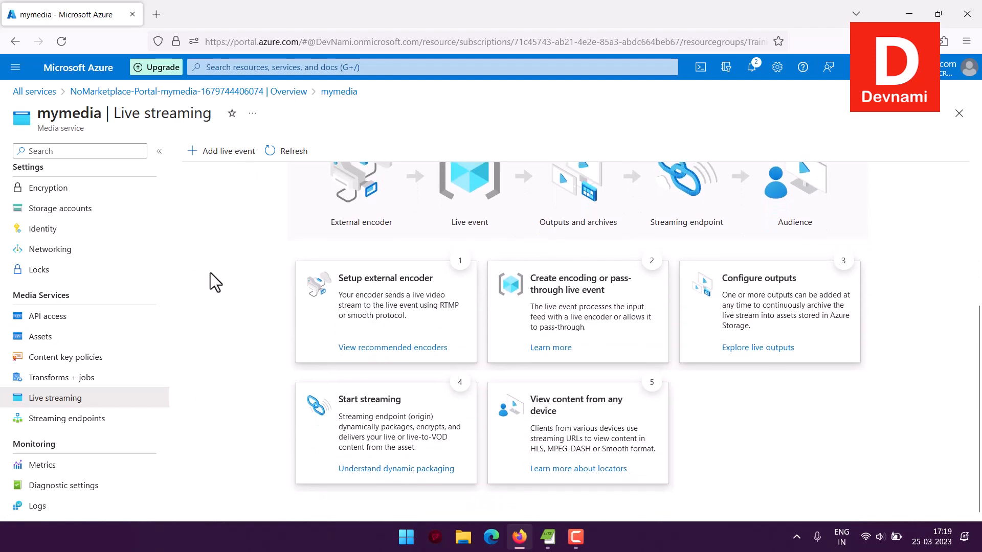
scroll(210, 272, up, 1)
scroll(210, 272, up, 3)
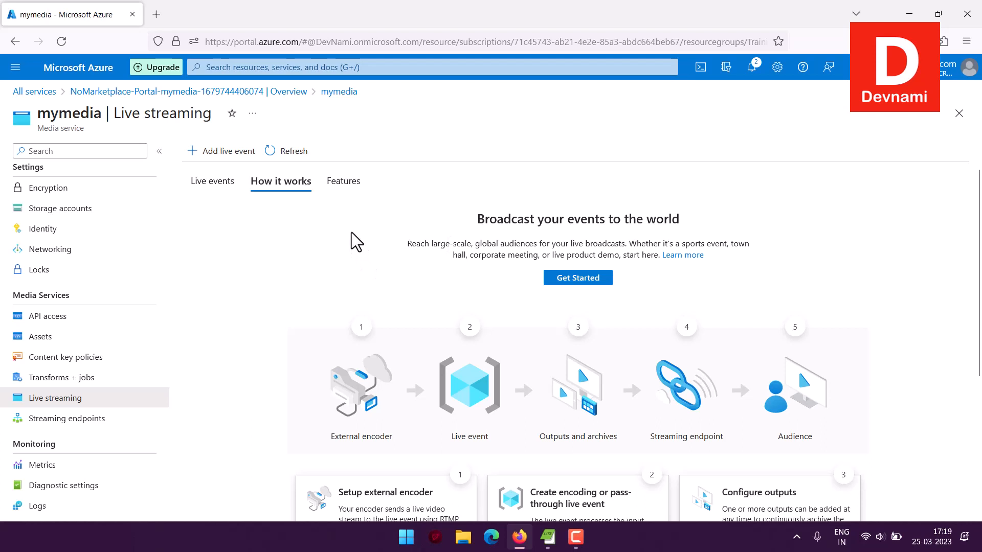
- Examine the default streaming endpoint of mymedia, including its egress bandwidth chart and host name
click(103, 423)
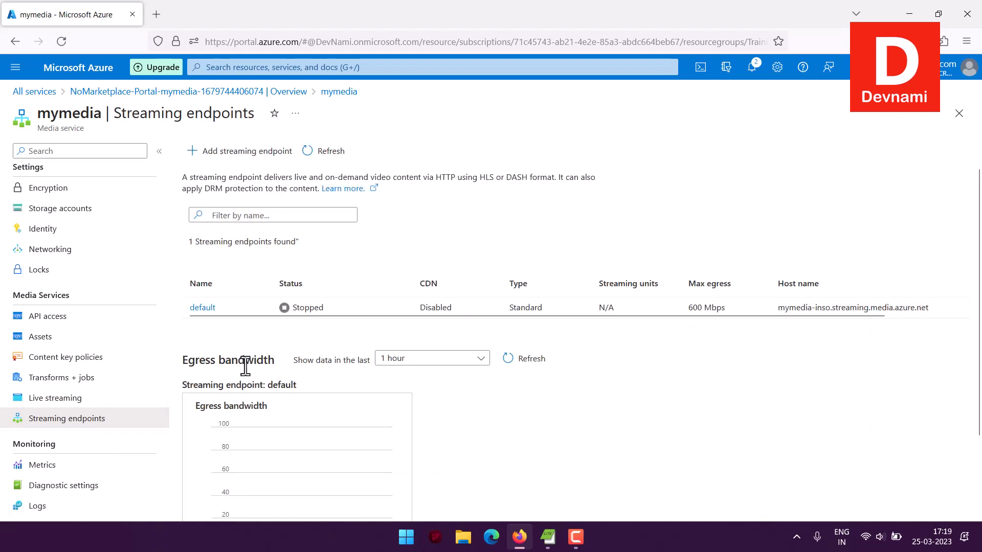
scroll(671, 278, down, 2)
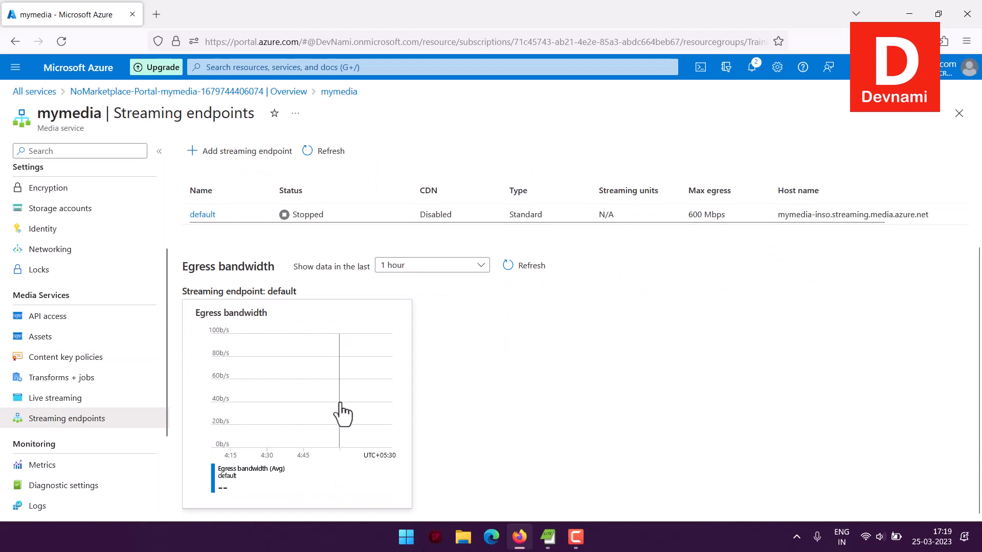
scroll(351, 396, up, 2)
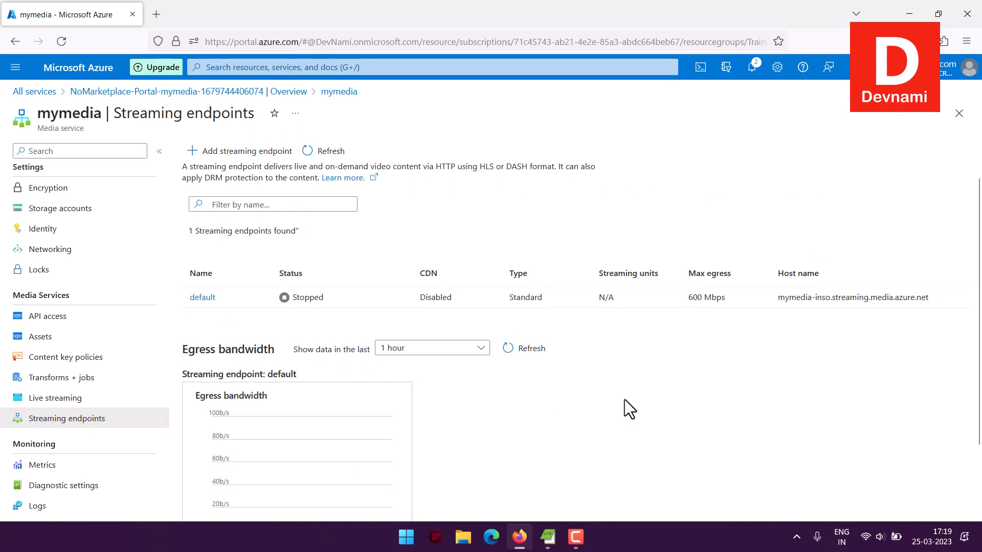
scroll(624, 400, up, 1)
click(853, 307)
drag(794, 309, 912, 307)
click(912, 308)
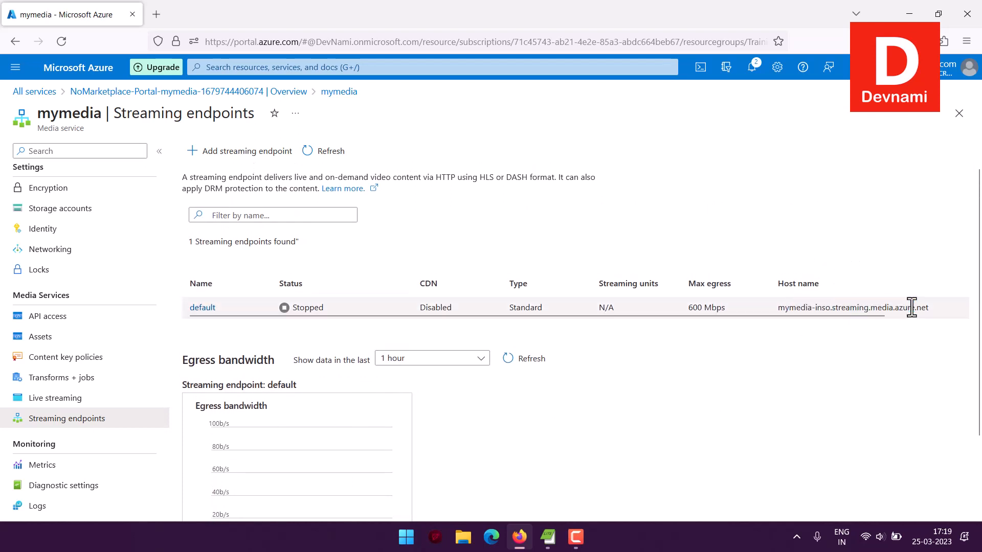
- Delete the woods-mp4 asset from the mymedia asset list and confirm the deletion
click(73, 338)
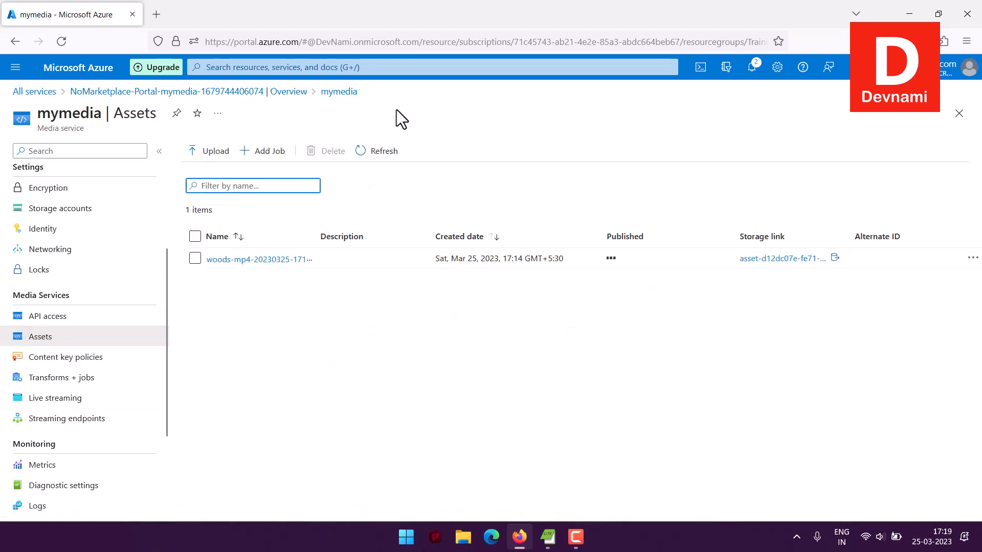
click(195, 258)
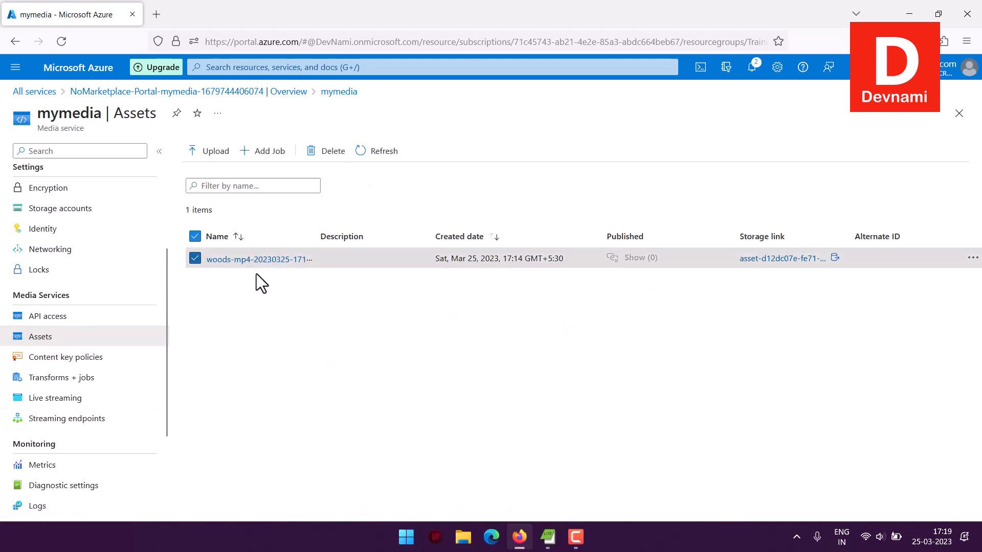
click(327, 152)
click(219, 217)
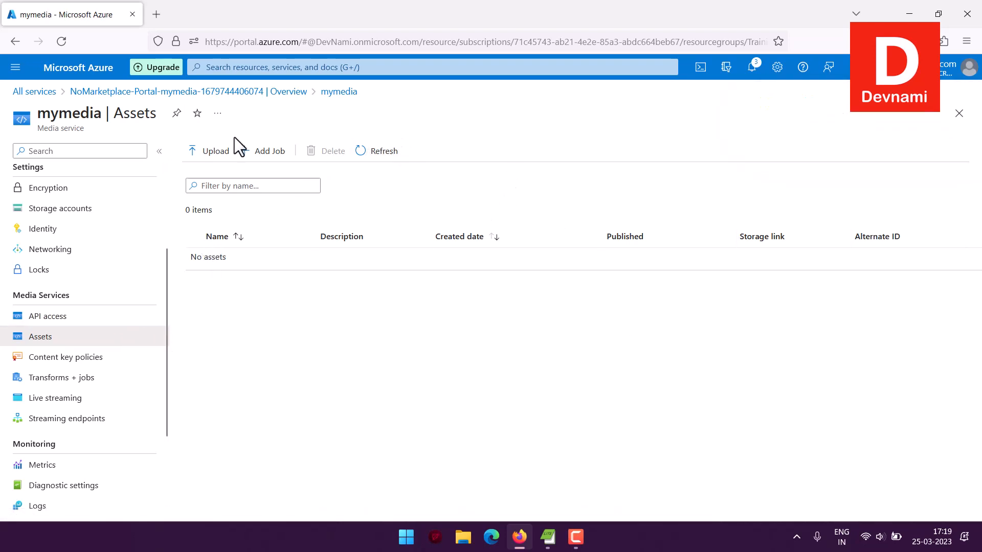
- Delete the mymedia media service account from its overview, confirming with the name mymedia
click(333, 97)
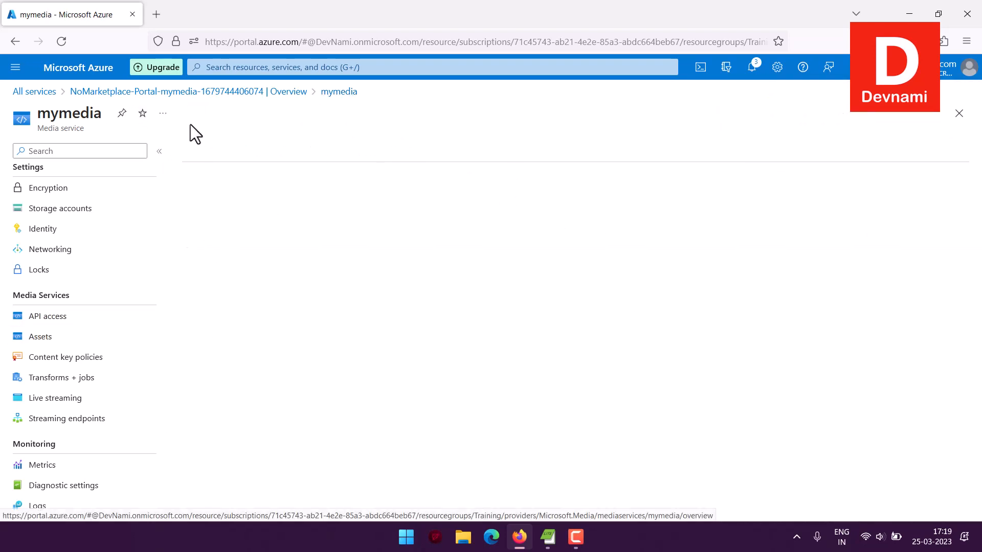
scroll(138, 200, up, 3)
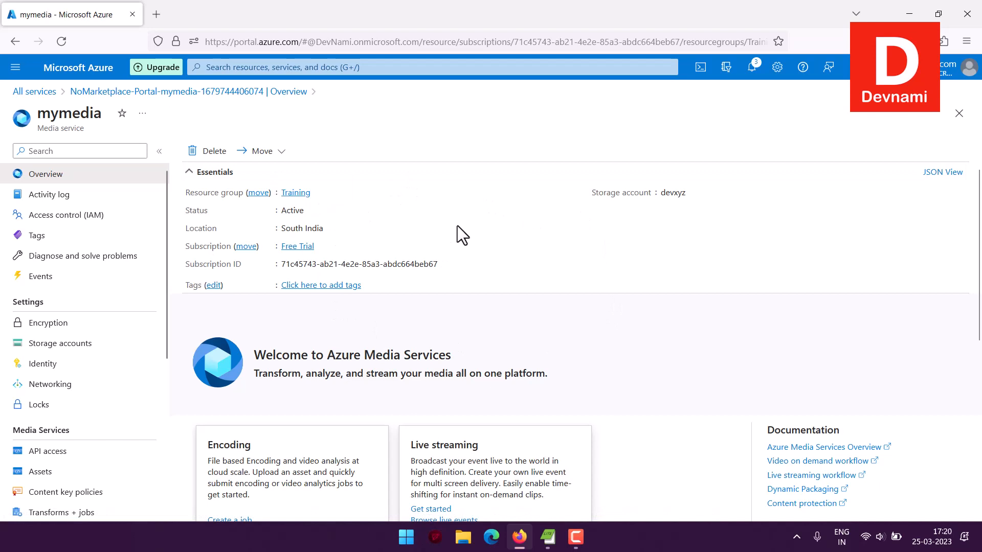
click(212, 152)
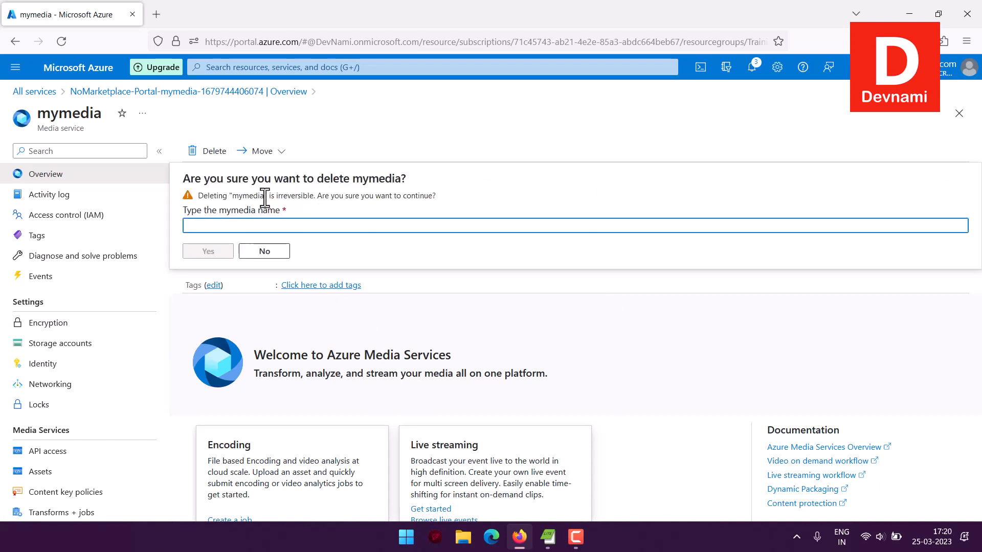
drag(264, 197, 231, 197)
key(ctrl+c)
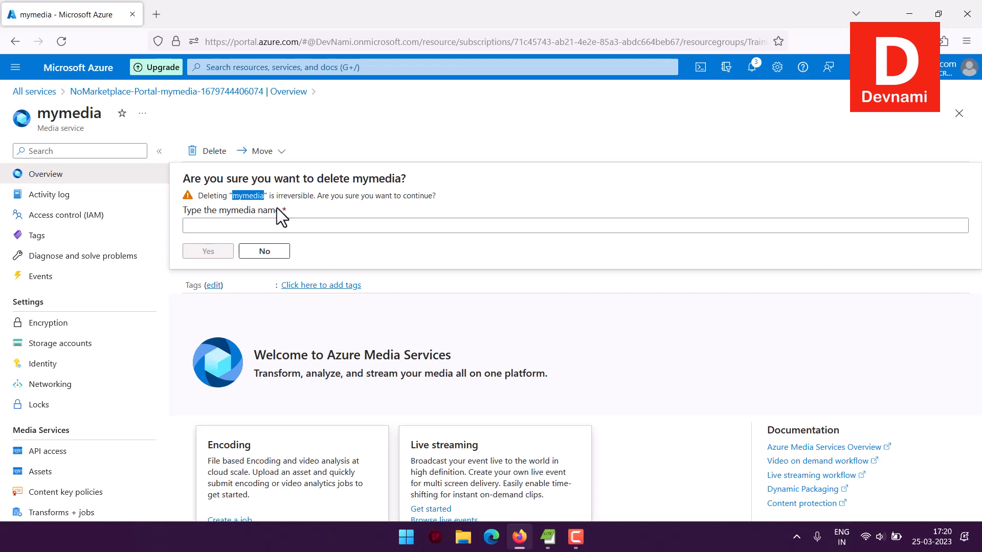
click(327, 225)
key(ctrl+v)
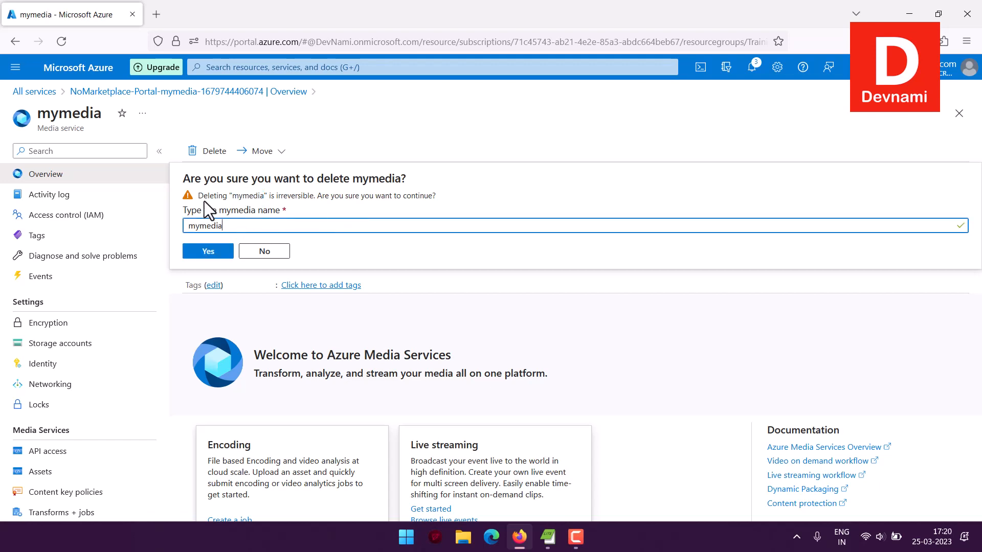
click(209, 251)
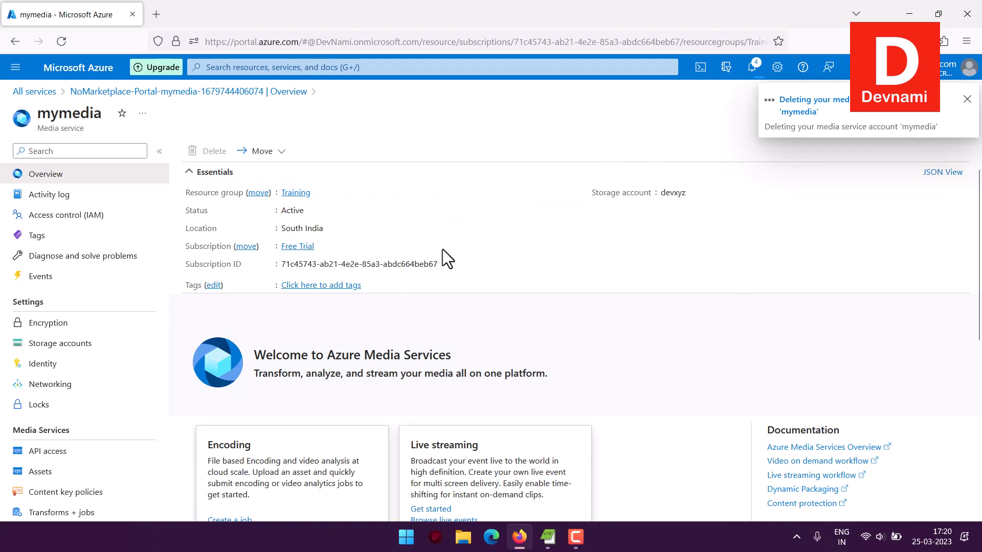
- Return to the portal home page, search for storage and open the list of storage accounts
click(72, 92)
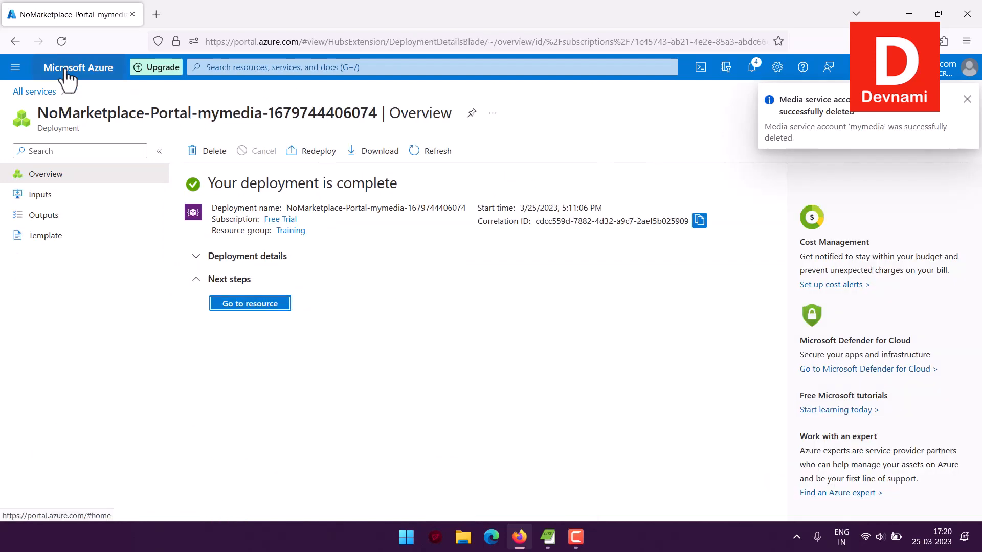
click(109, 74)
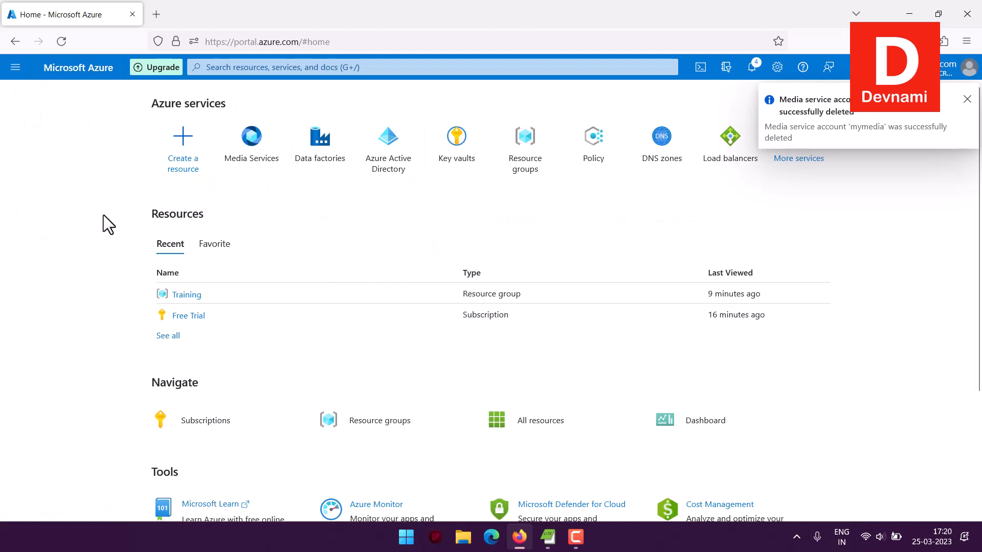
click(247, 69)
text(storage)
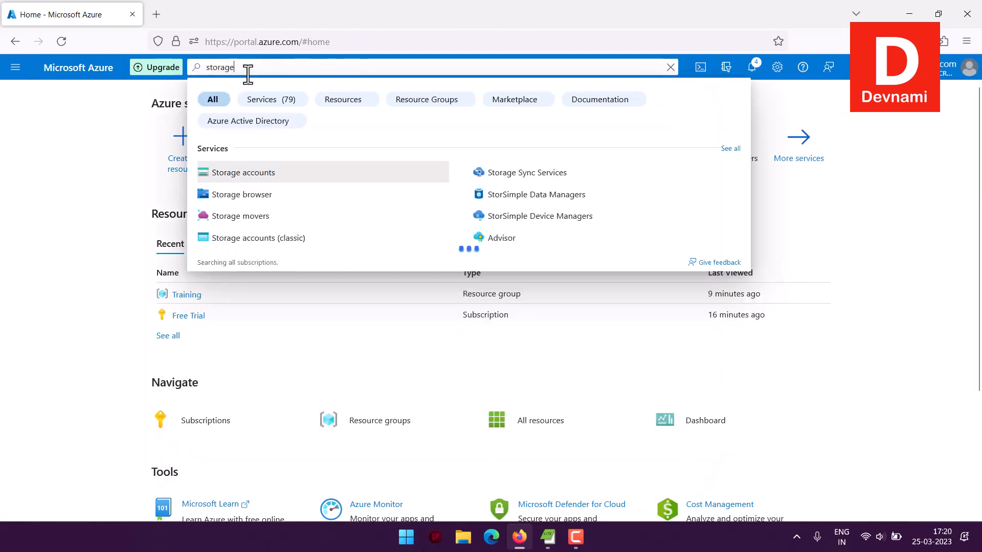
click(266, 172)
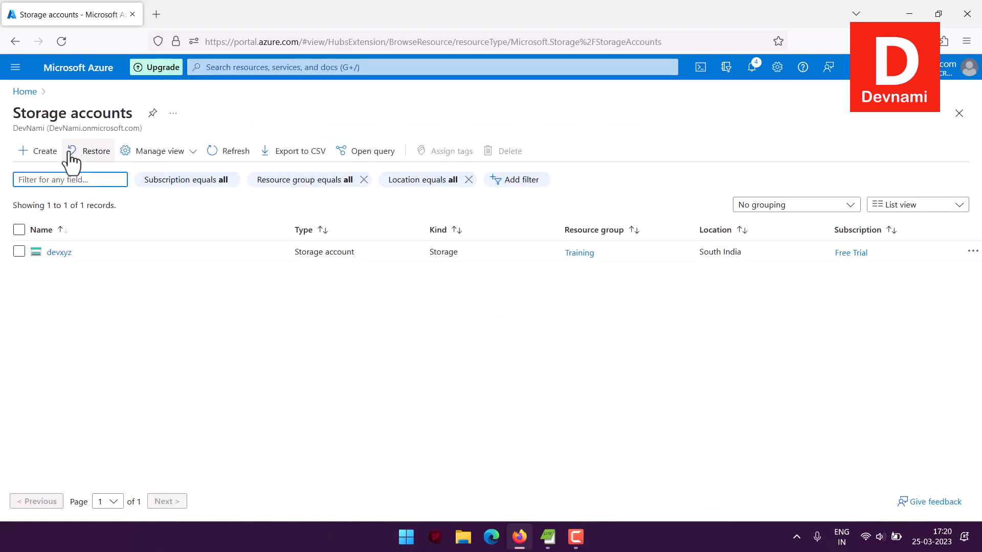
- Open the devxyz storage account and collapse both the account list and its navigation menu
click(18, 252)
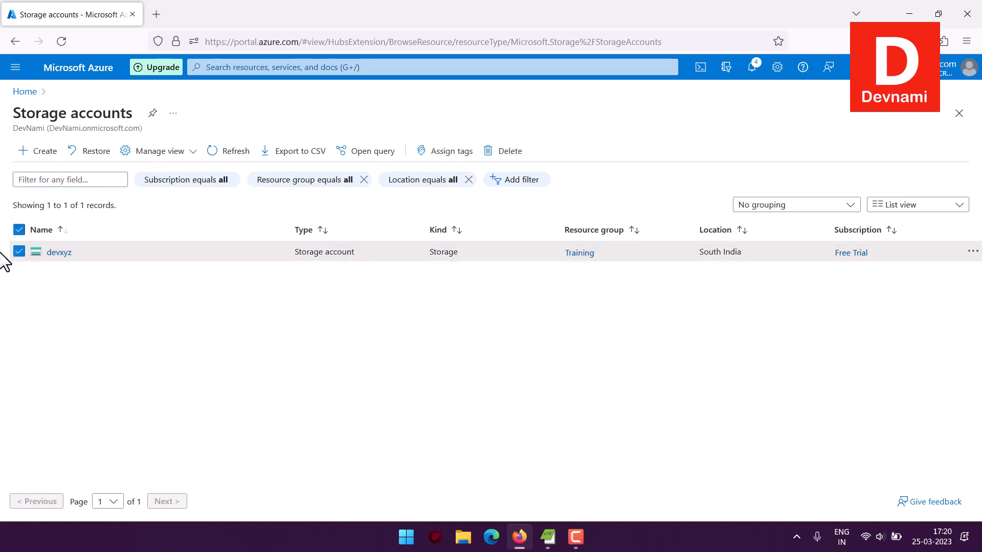
click(19, 230)
click(59, 252)
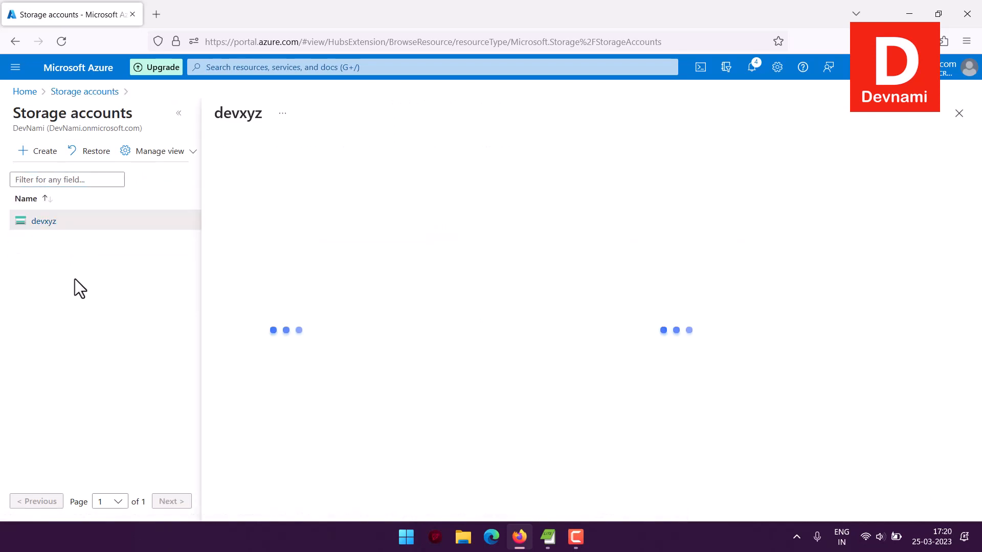
click(178, 113)
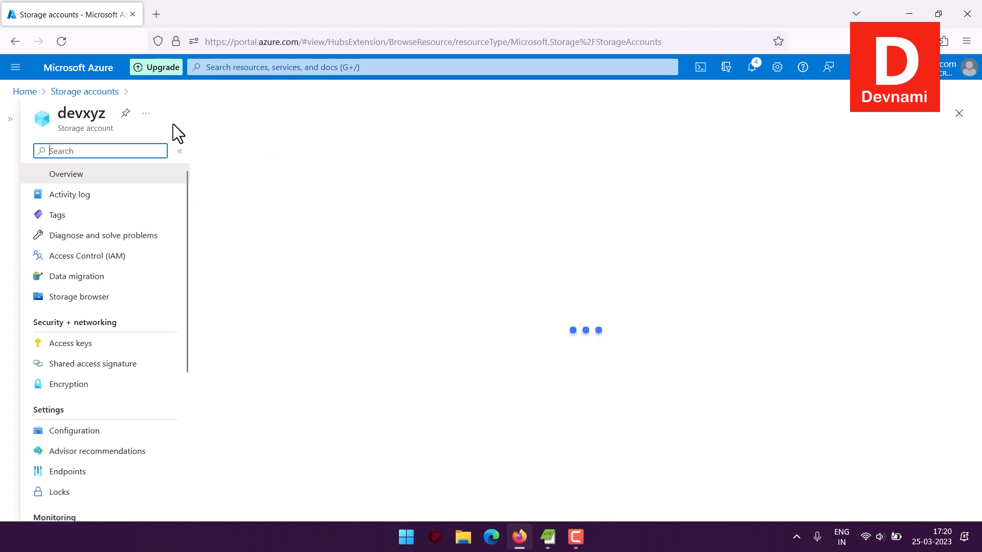
click(180, 153)
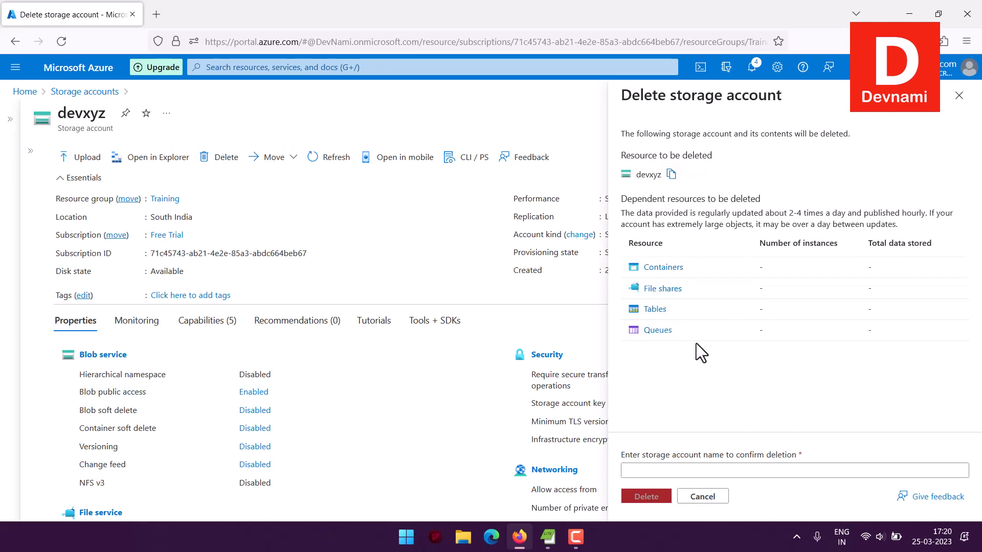
- Delete the devxyz storage account, confirming with the name devxyz, and return to the portal home page
click(655, 470)
text(devxyz)
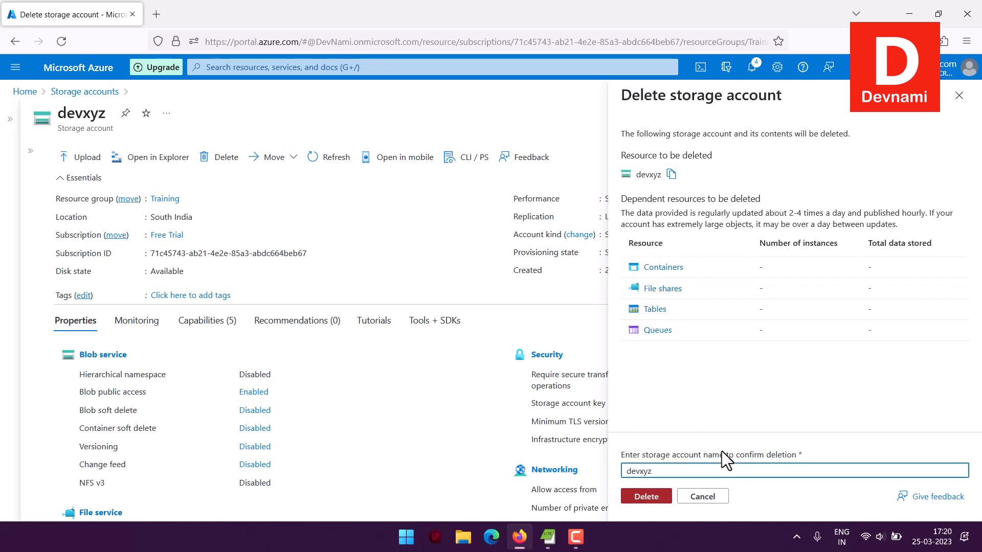
click(645, 497)
click(731, 347)
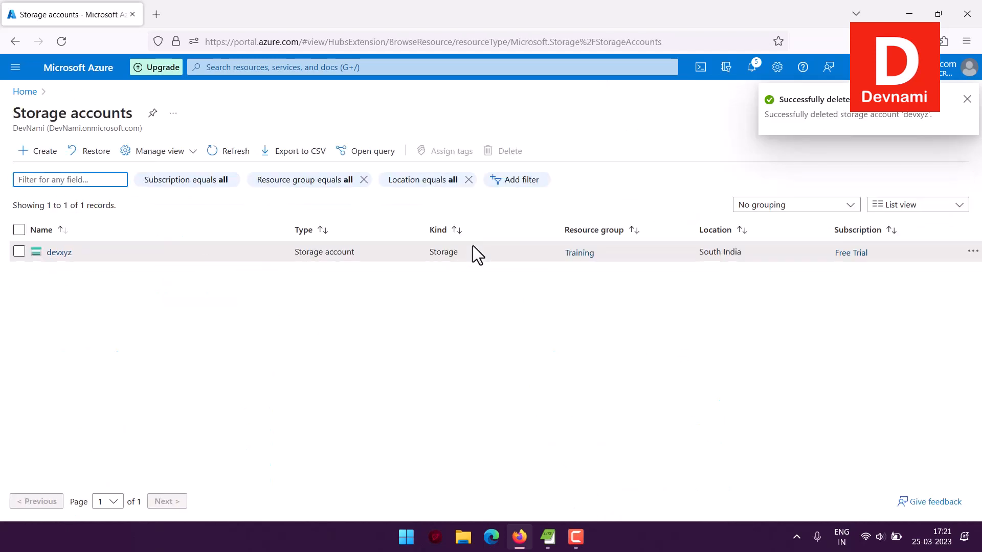
click(25, 91)
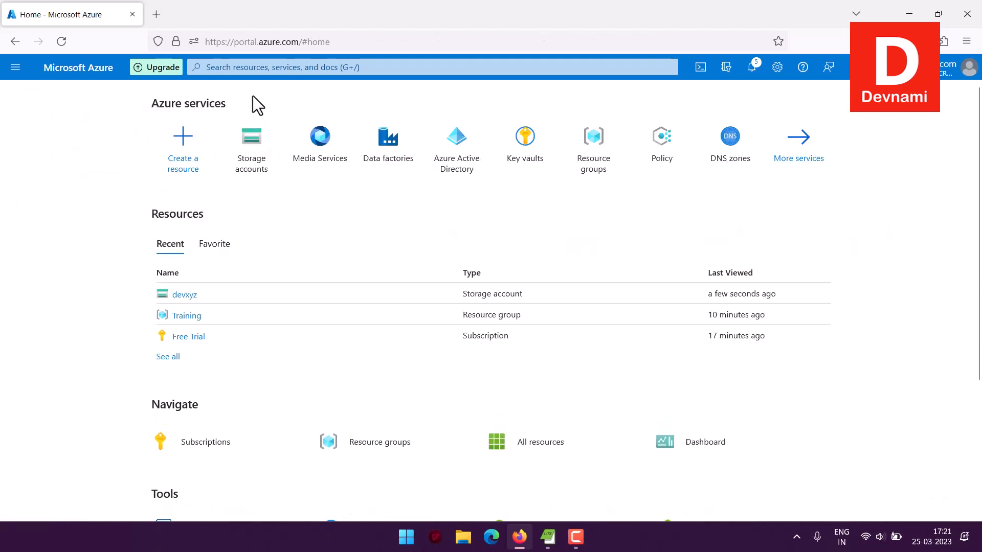